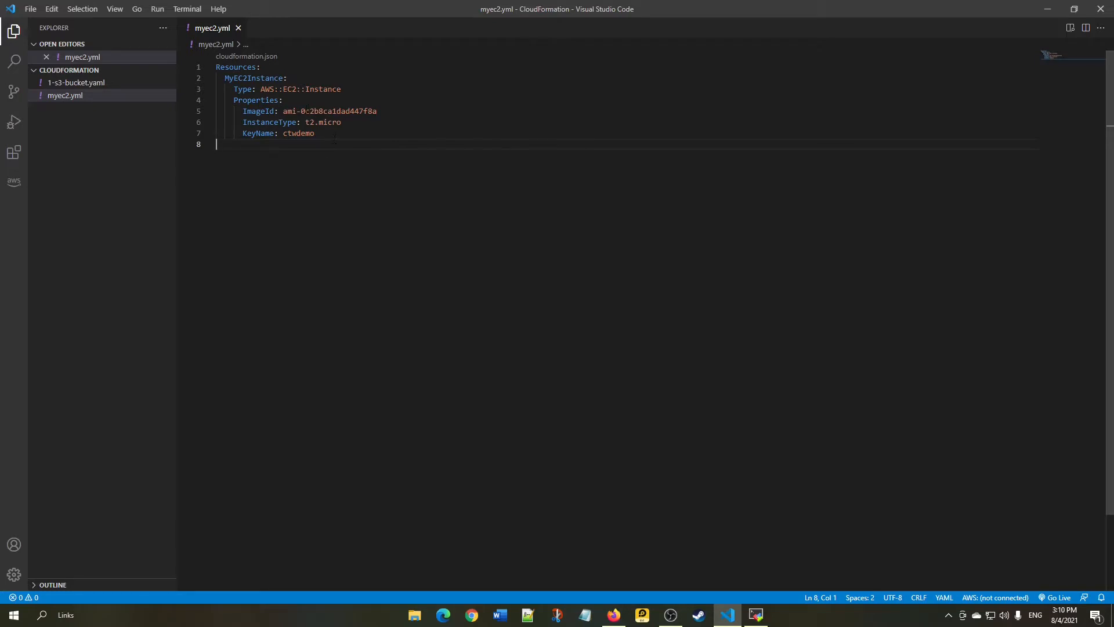
- Switch to Firefox, search for "aws ec2 cloudformation" in a new tab and open the AWS::EC2::Instance documentation page
key(alt+Tab)
key(ctrl+t)
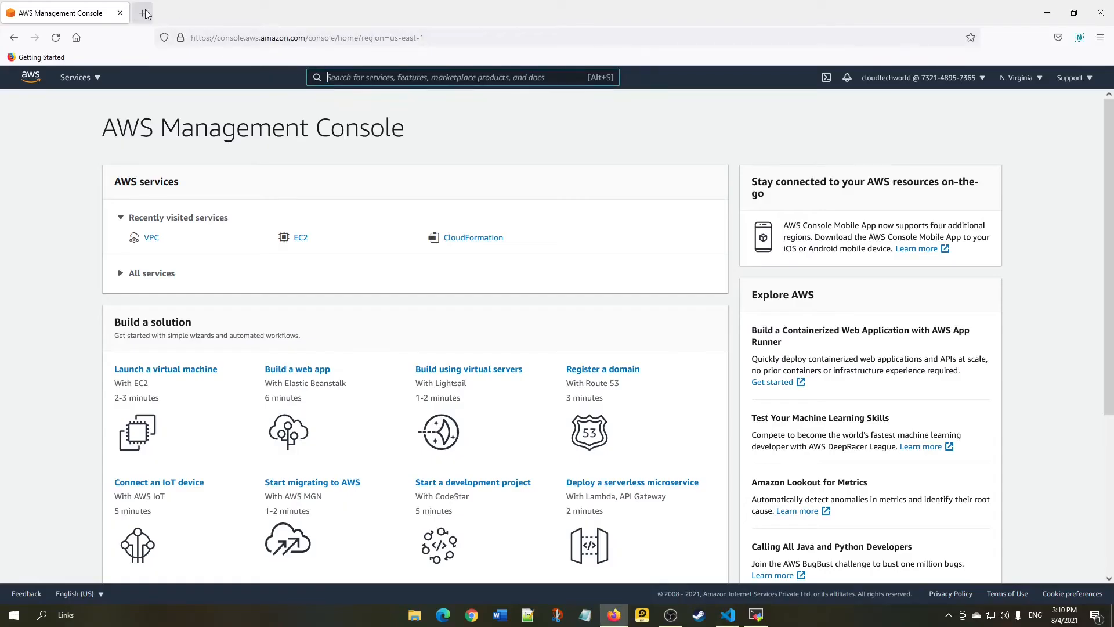
text(aws)
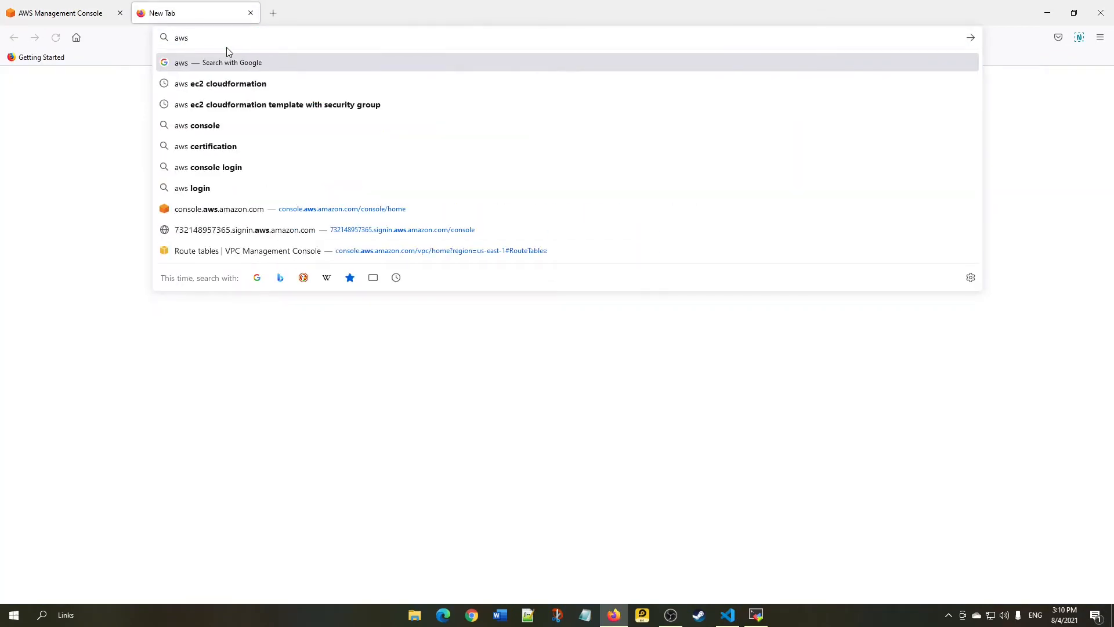
key(Down)
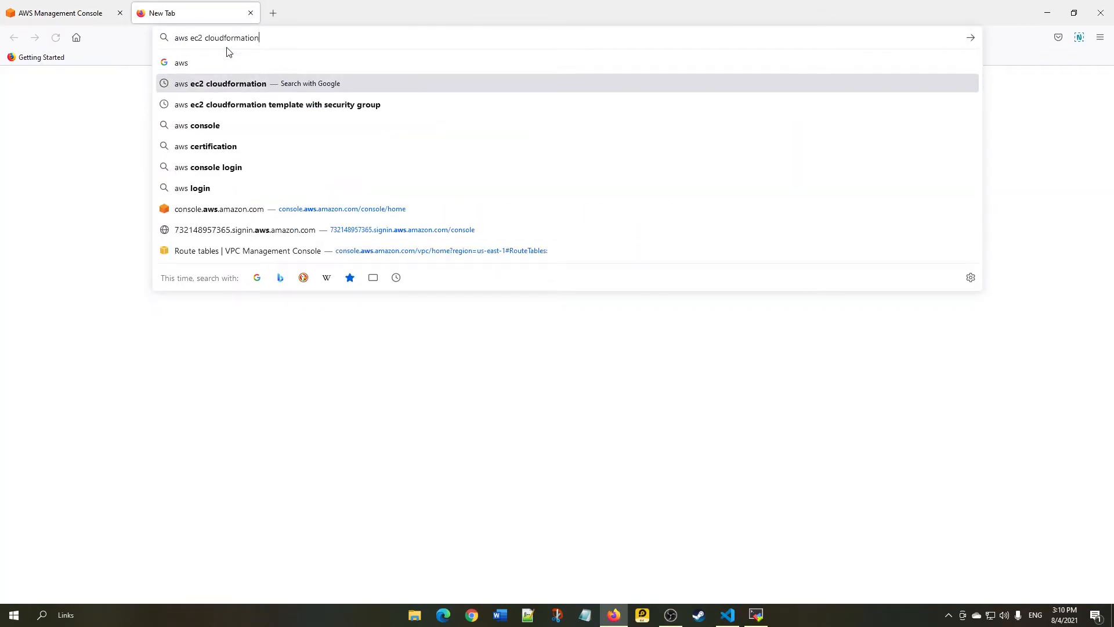
key(Return)
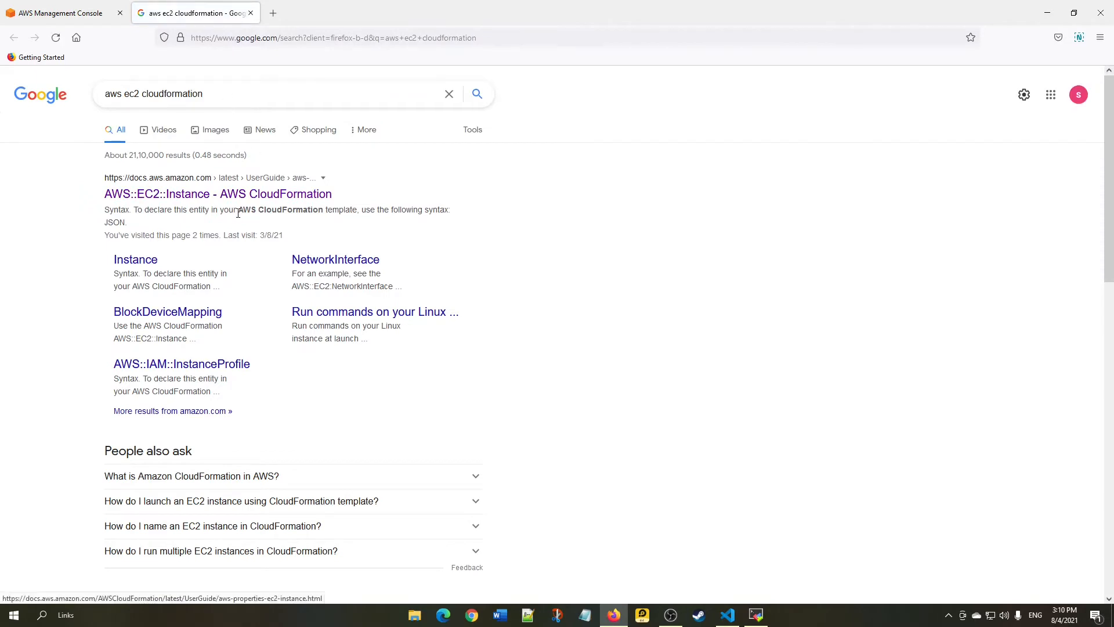
click(260, 199)
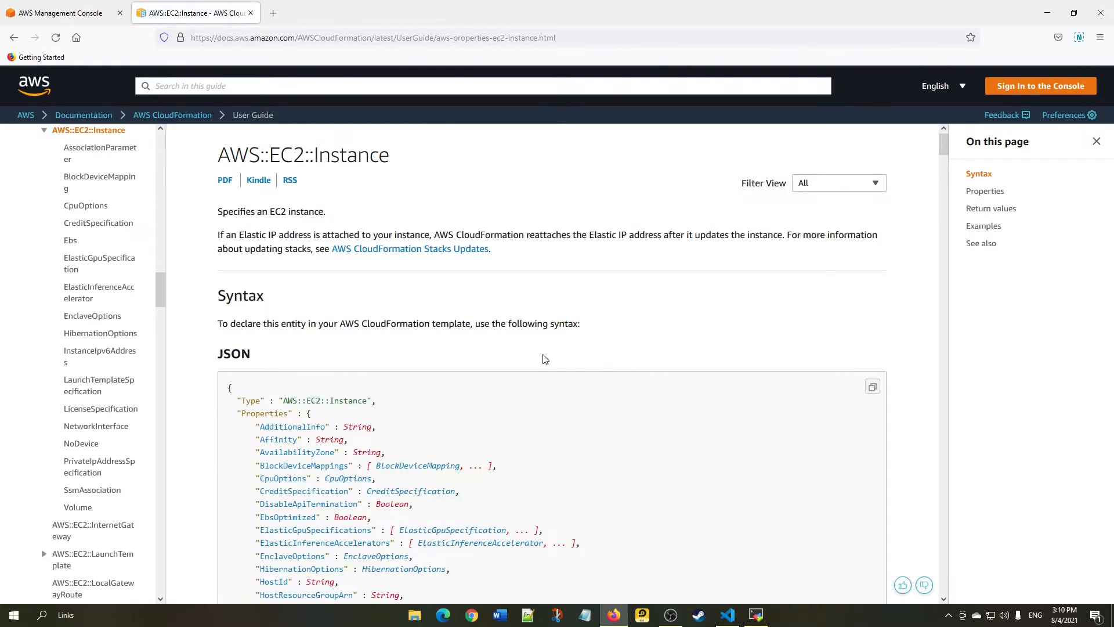
- Examine the JSON and YAML syntax sections for AWS::EC2::Instance, including the YAML Type line
scroll(547, 354, down, 4)
scroll(548, 354, up, 4)
scroll(547, 354, down, 3)
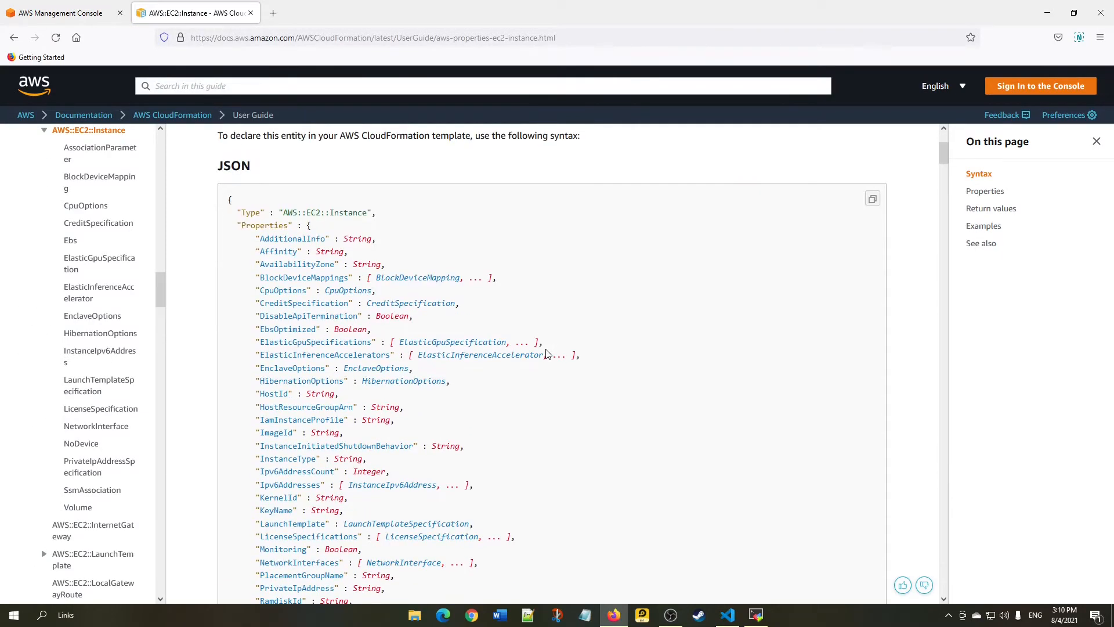
scroll(547, 351, down, 6)
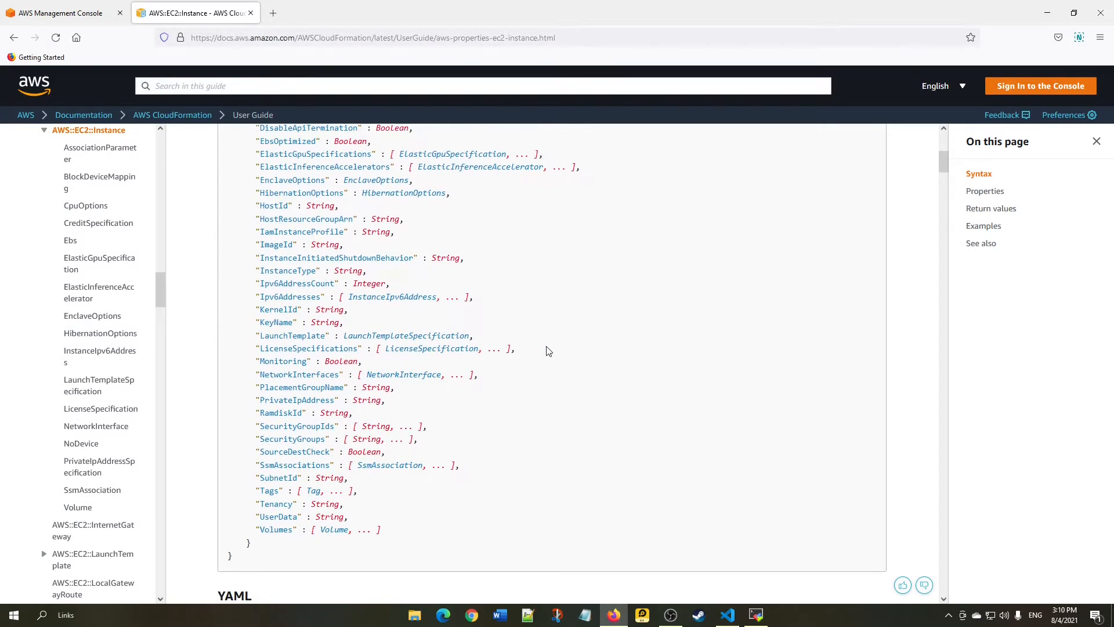
scroll(548, 351, up, 4)
scroll(549, 351, down, 2)
scroll(547, 351, down, 3)
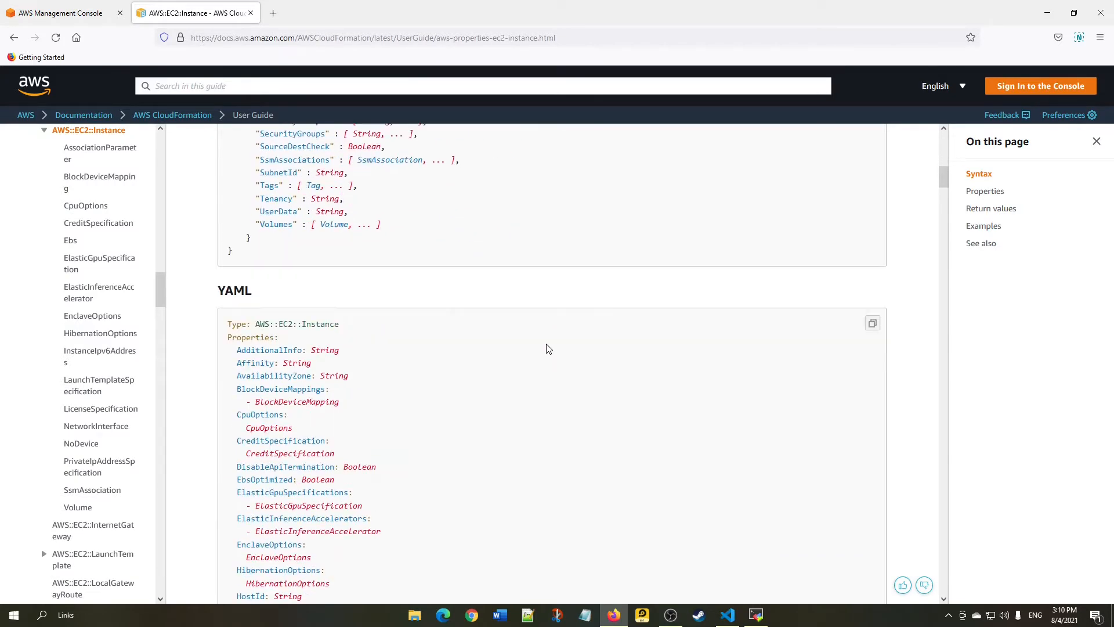
scroll(547, 351, up, 1)
scroll(548, 349, down, 5)
scroll(548, 349, down, 6)
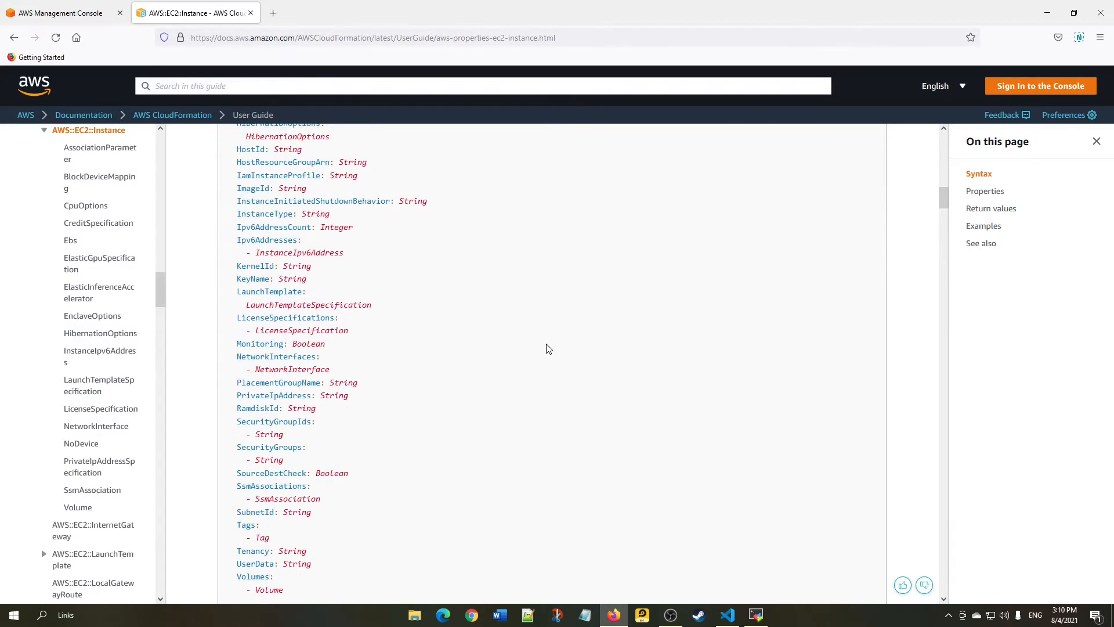
scroll(549, 346, up, 10)
scroll(549, 344, up, 2)
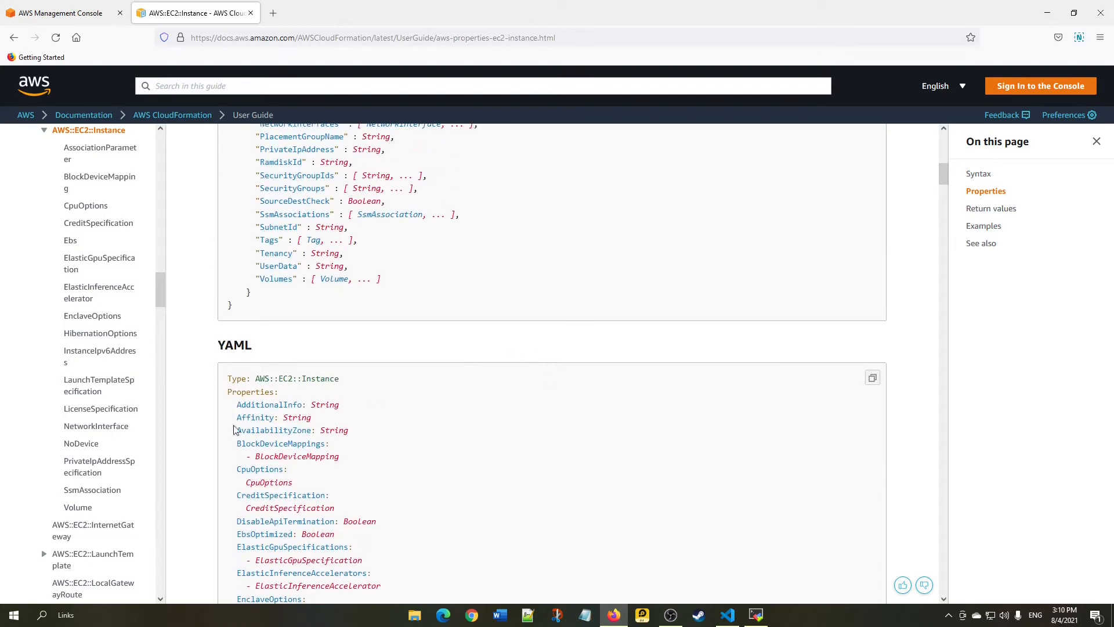
drag(229, 380, 350, 385)
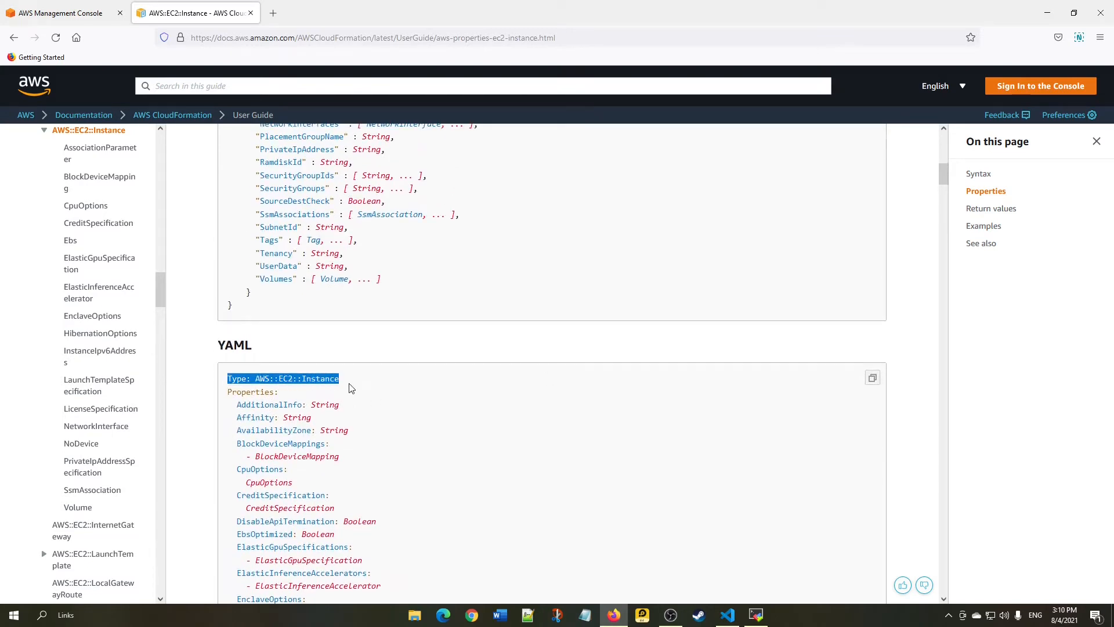
click(433, 385)
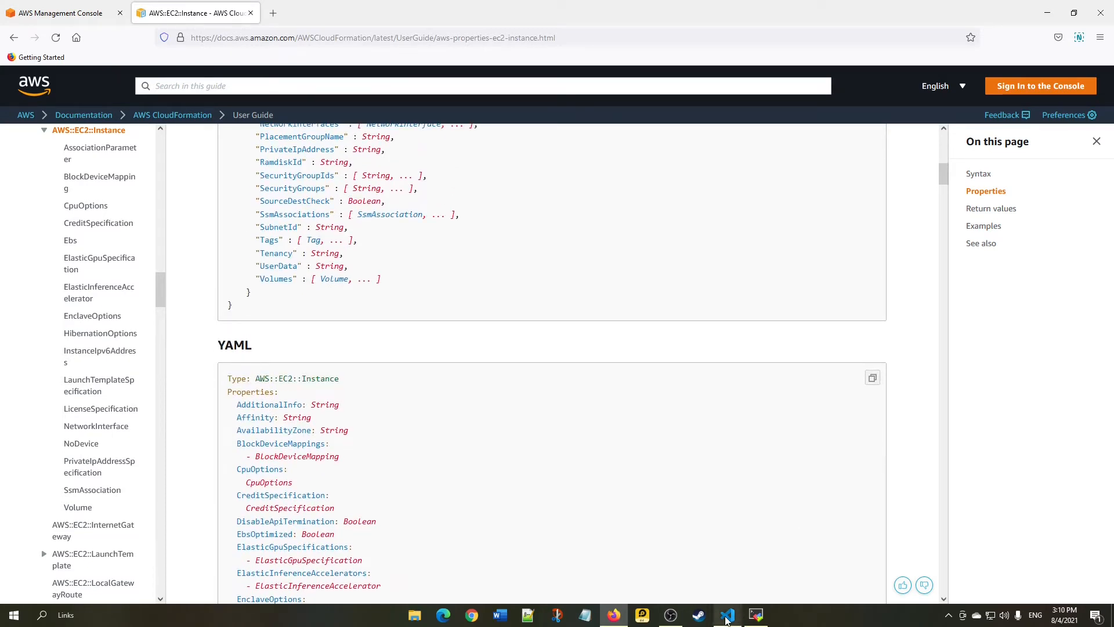
- Switch to Visual Studio Code and compare the Resources key and Type line of myec2.yml with the documentation's YAML syntax
click(728, 615)
double_click(243, 67)
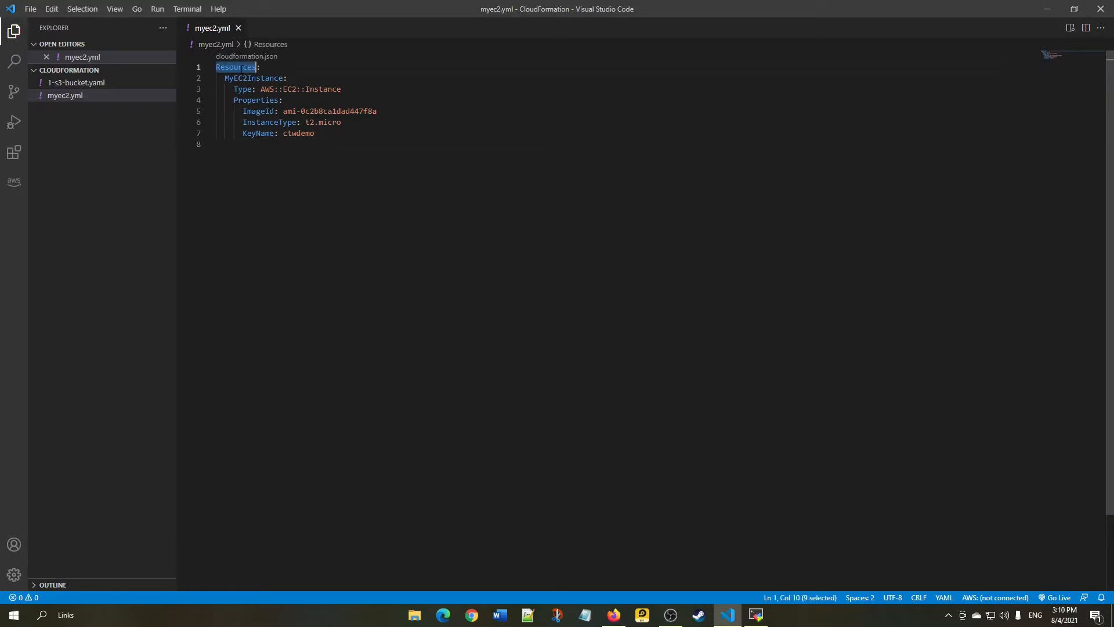
mouse_move(242, 68)
click(240, 89)
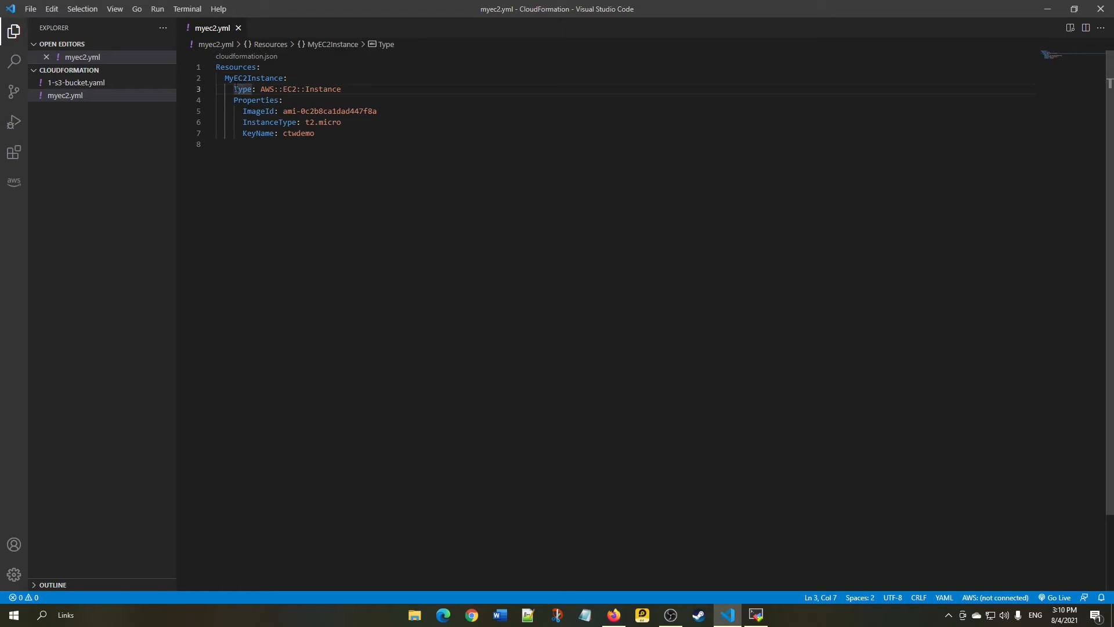
drag(235, 90, 348, 93)
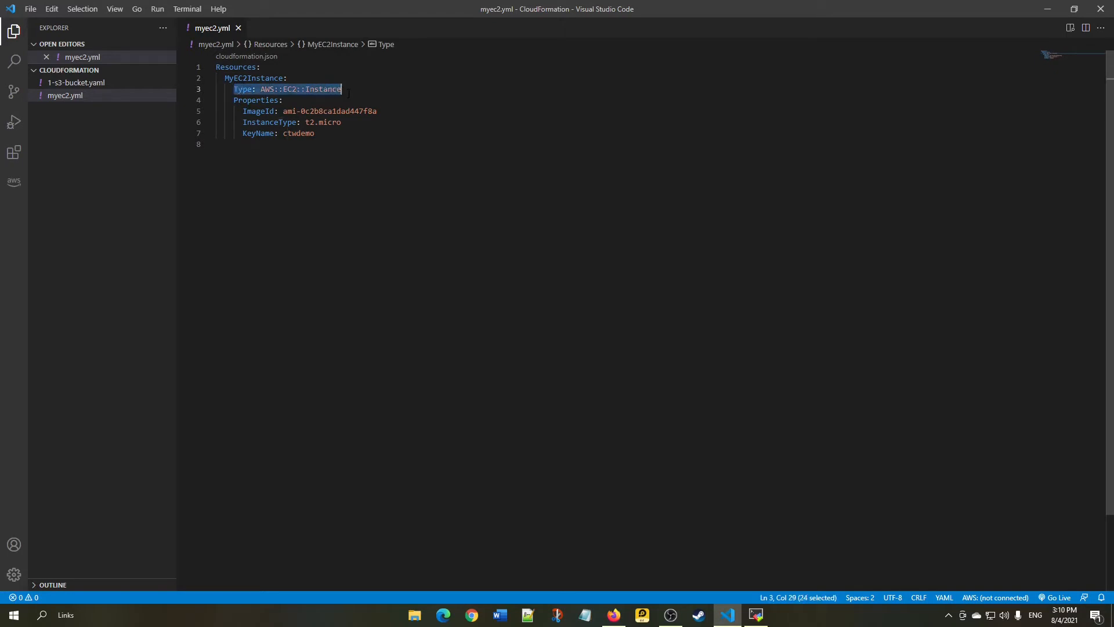
key(alt+Tab)
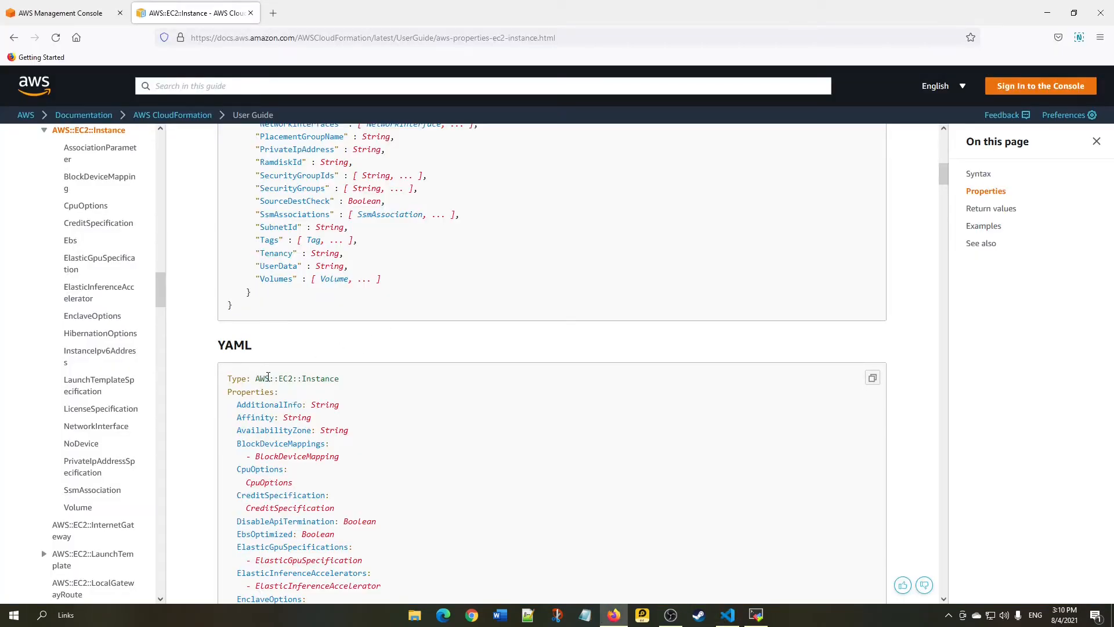
triple_click(268, 376)
key(alt+Tab)
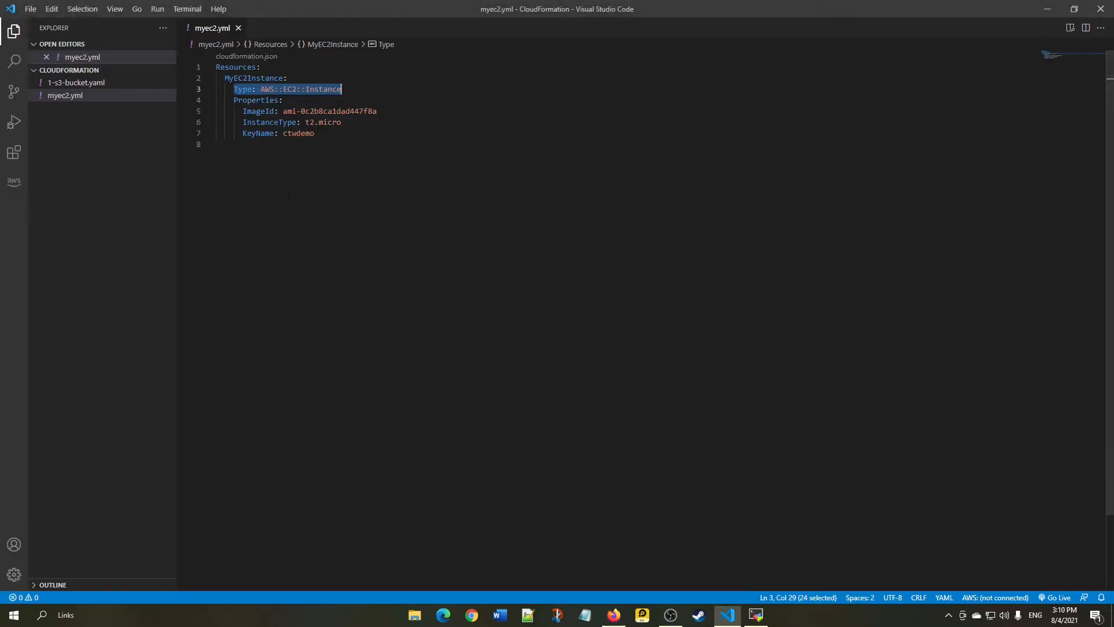
click(251, 89)
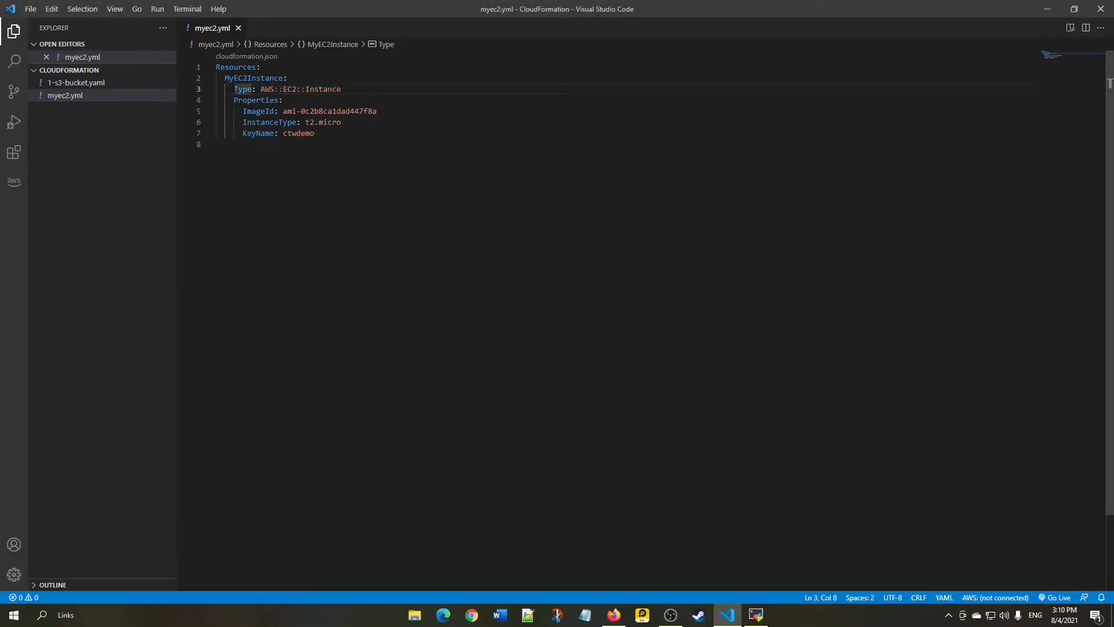
- Review the MyEC2Instance name and Properties key in the template against the property list in the documentation's YAML syntax
double_click(229, 78)
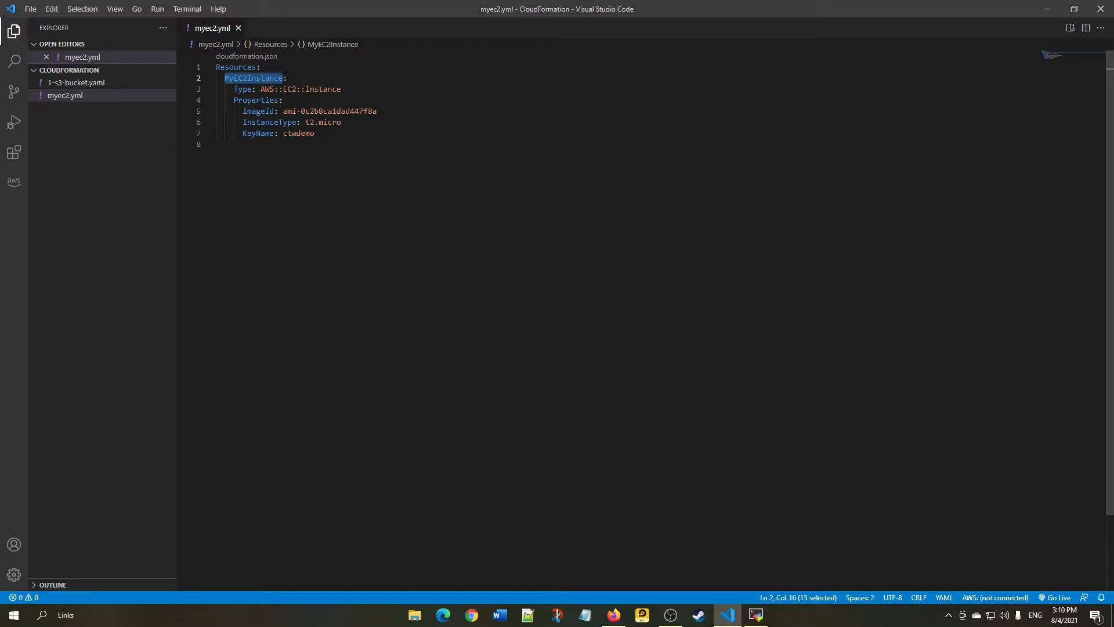
double_click(277, 100)
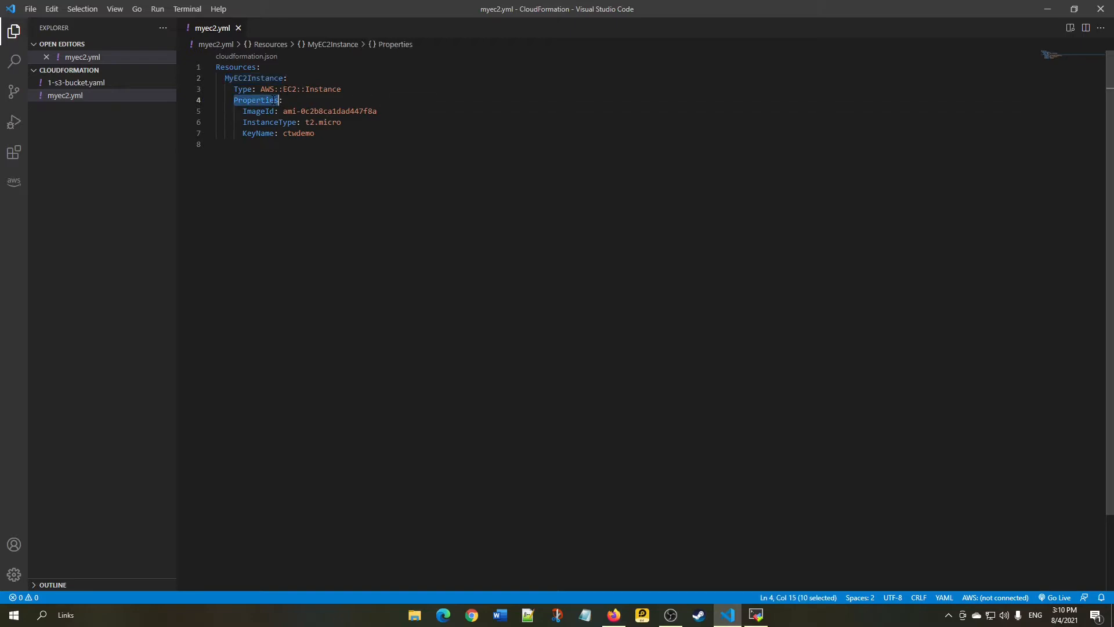
key(alt+Tab)
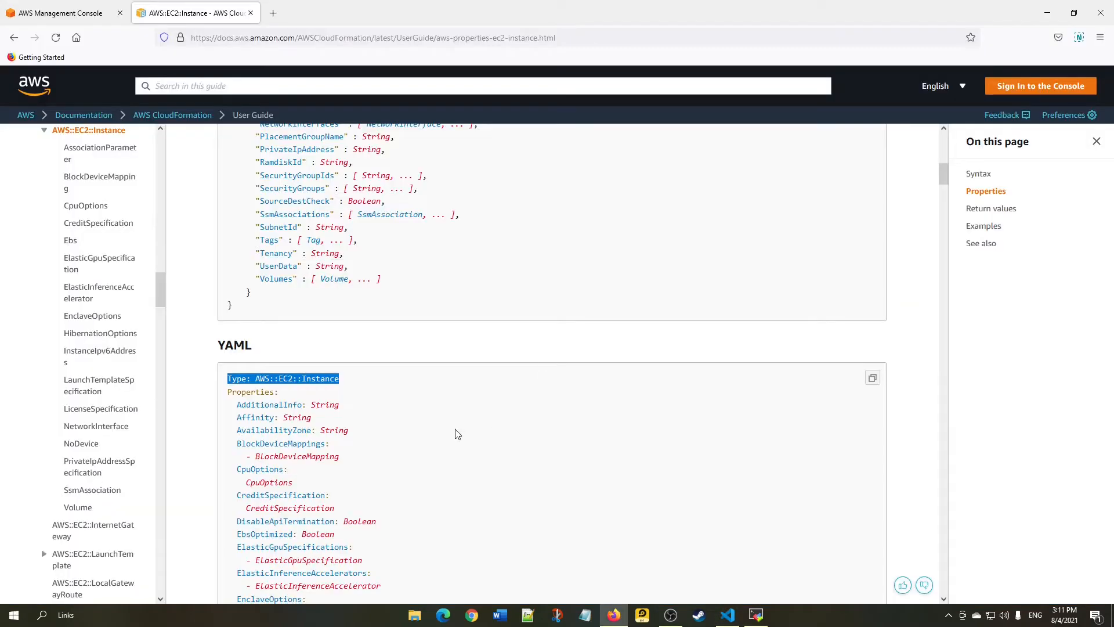
click(459, 418)
scroll(458, 417, down, 2)
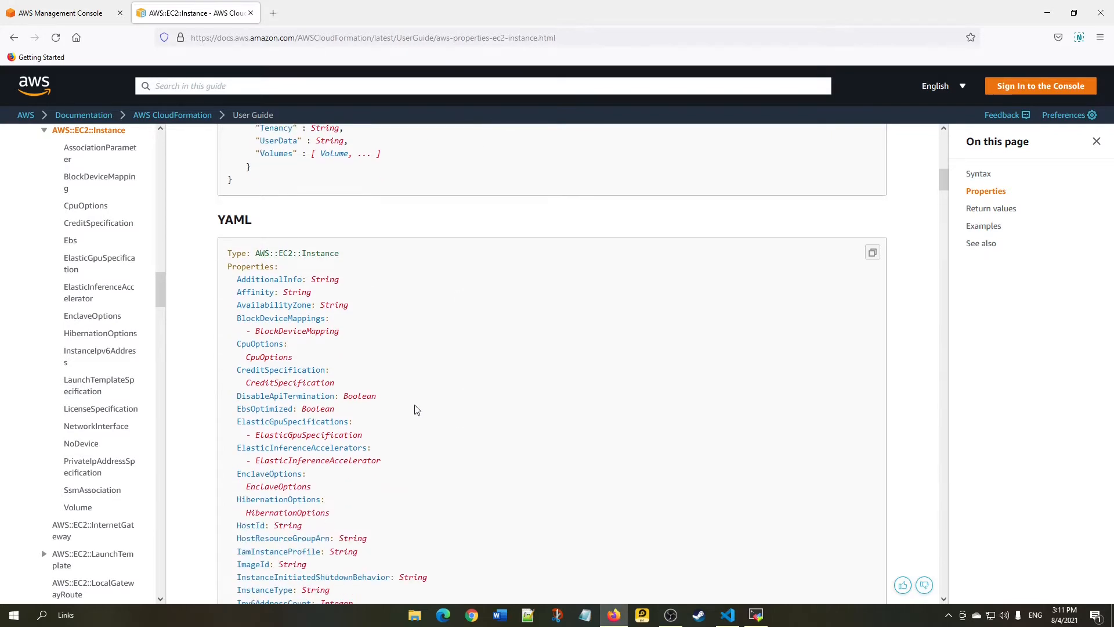
scroll(386, 391, down, 2)
scroll(325, 377, up, 2)
drag(228, 266, 490, 452)
click(488, 408)
- Return to Visual Studio Code and examine the ImageId, InstanceType and KeyName properties in myec2.yml
key(alt+Tab)
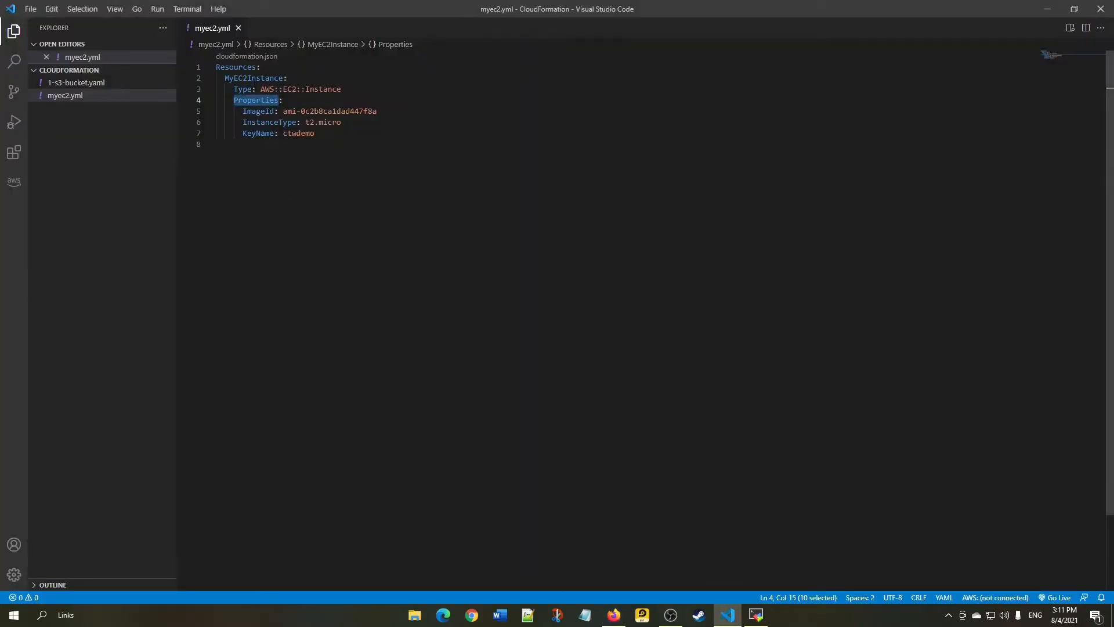
double_click(261, 110)
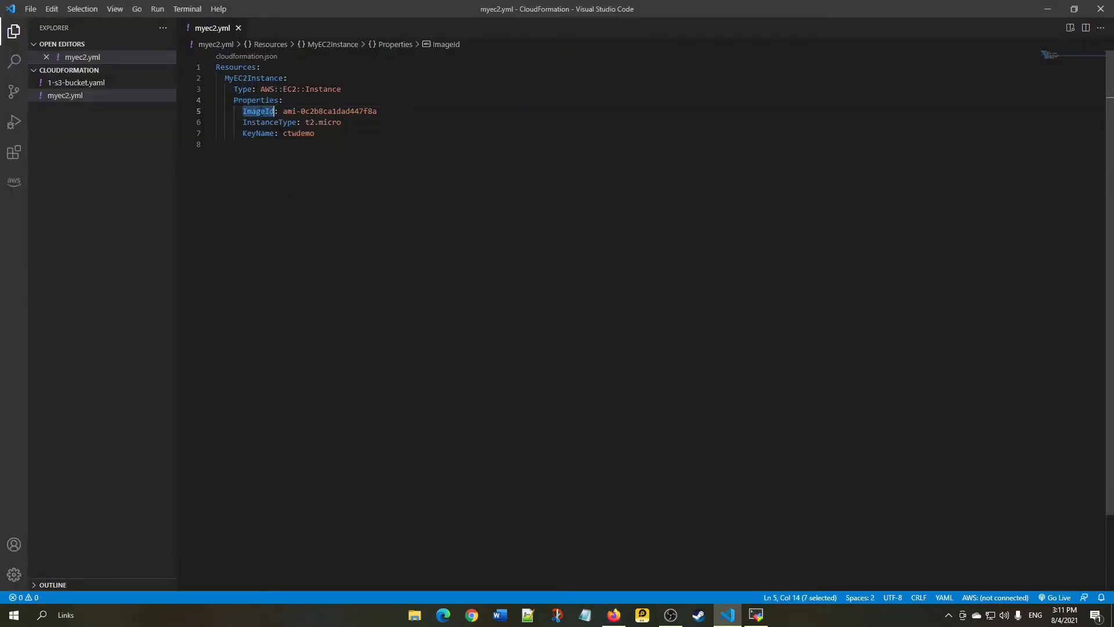
double_click(280, 122)
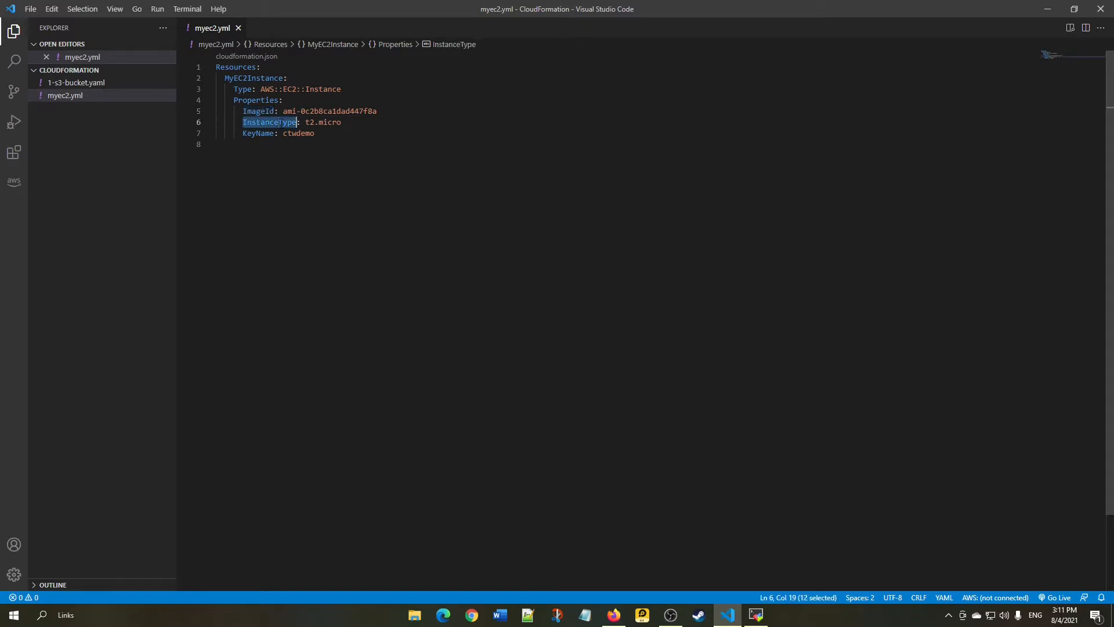
double_click(263, 134)
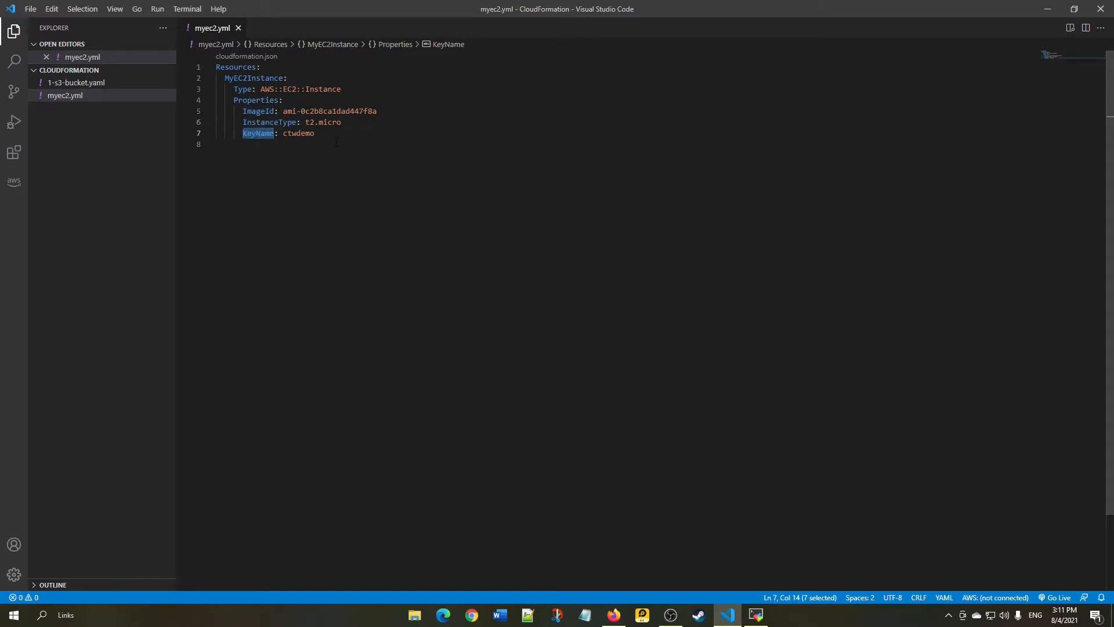
double_click(298, 133)
double_click(258, 110)
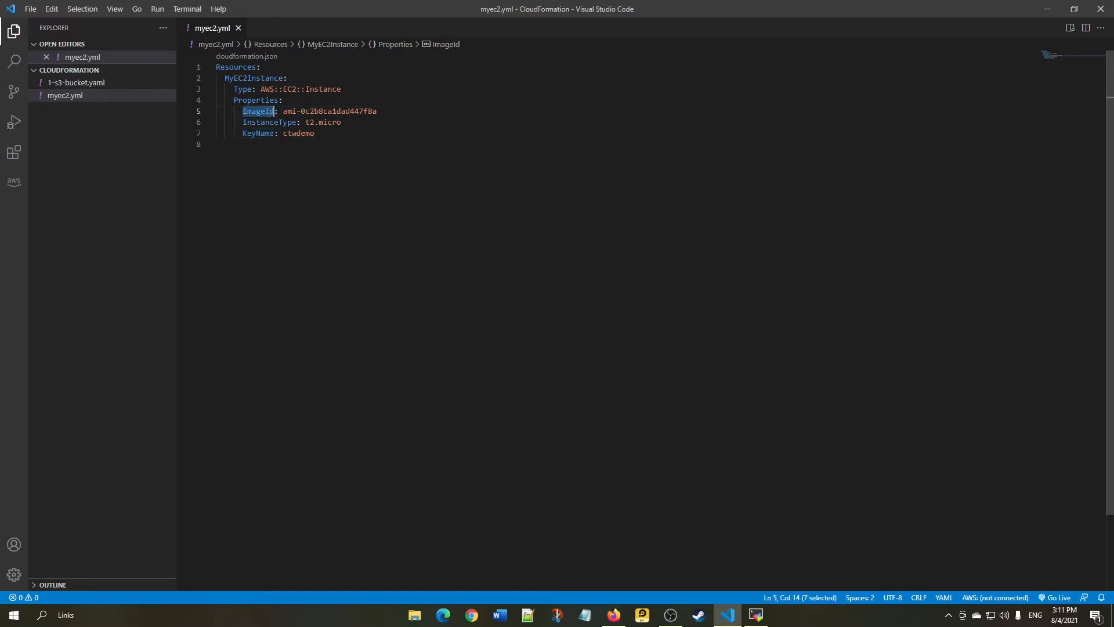
click(384, 116)
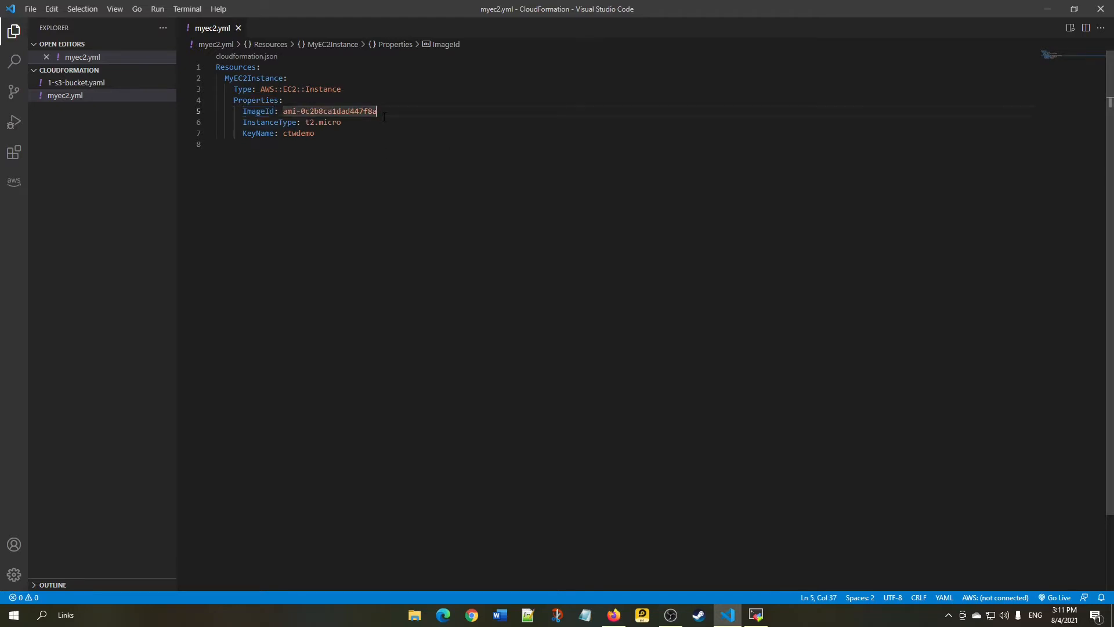
- Switch to the AWS Management Console in Firefox, search for "ec2" and open the EC2 service
click(614, 615)
click(61, 13)
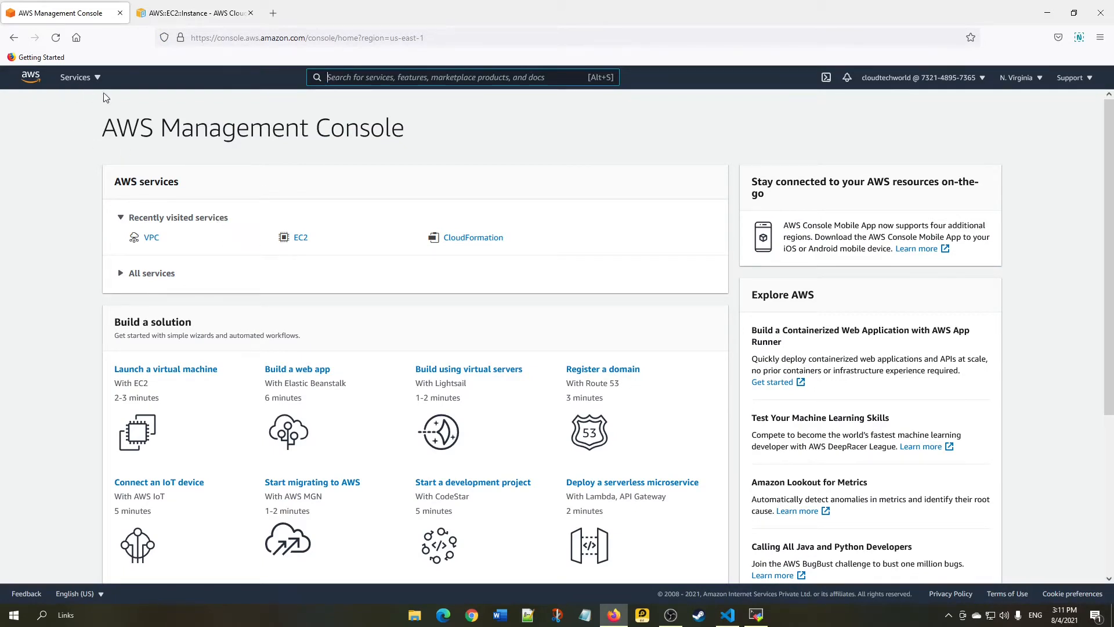
click(345, 78)
text(ec2)
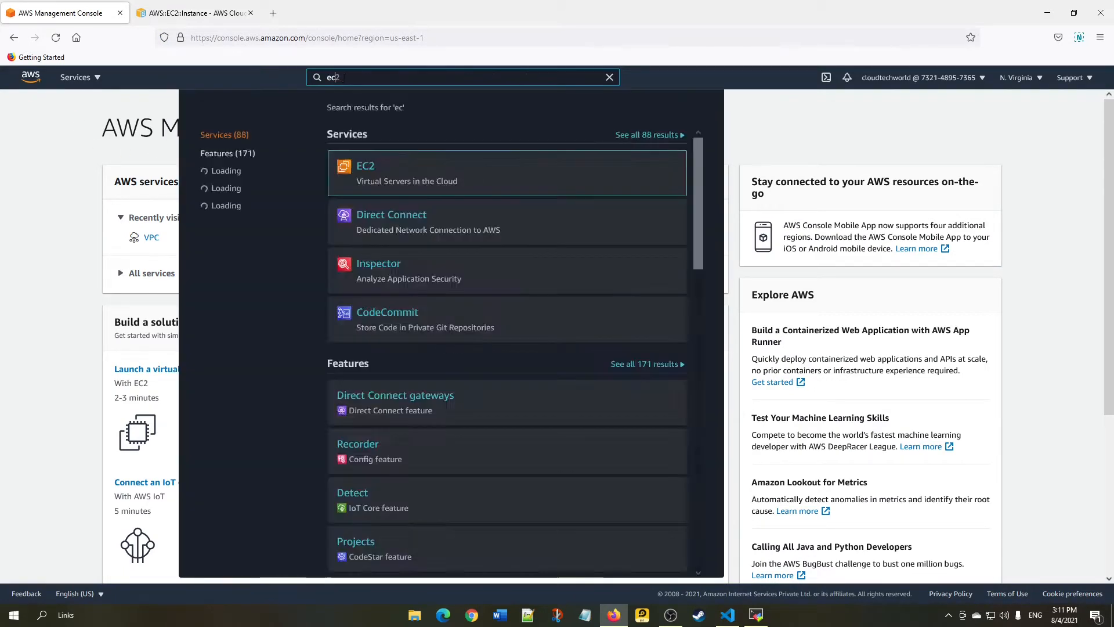
click(373, 168)
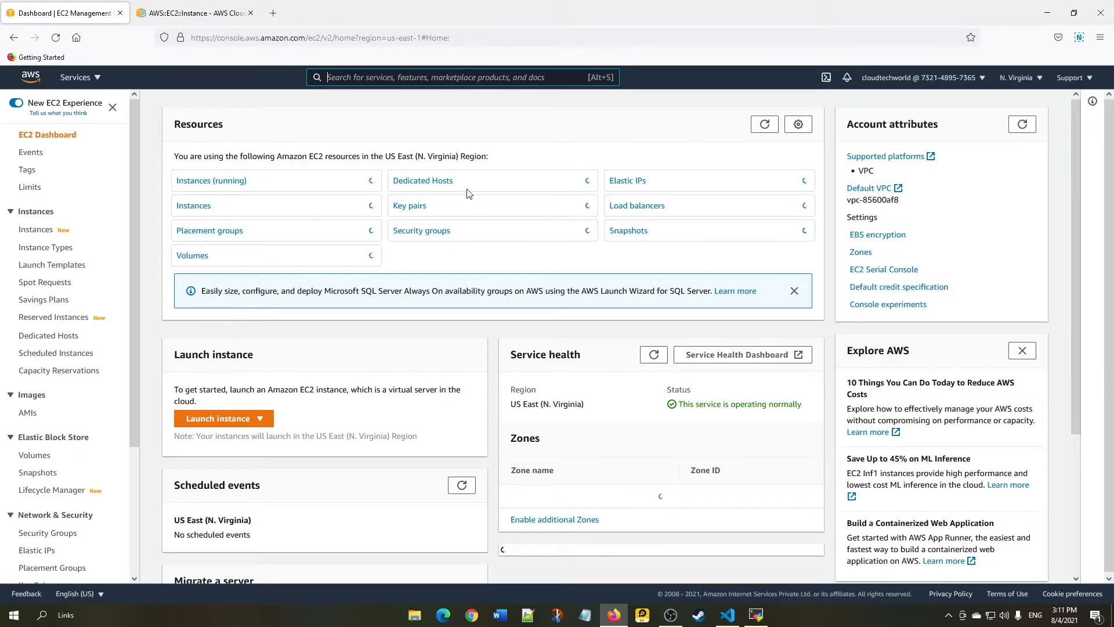
- Start the launch instance wizard from the running instances list and examine the Amazon Linux 2 AMI IDs for x86 and Arm
click(259, 183)
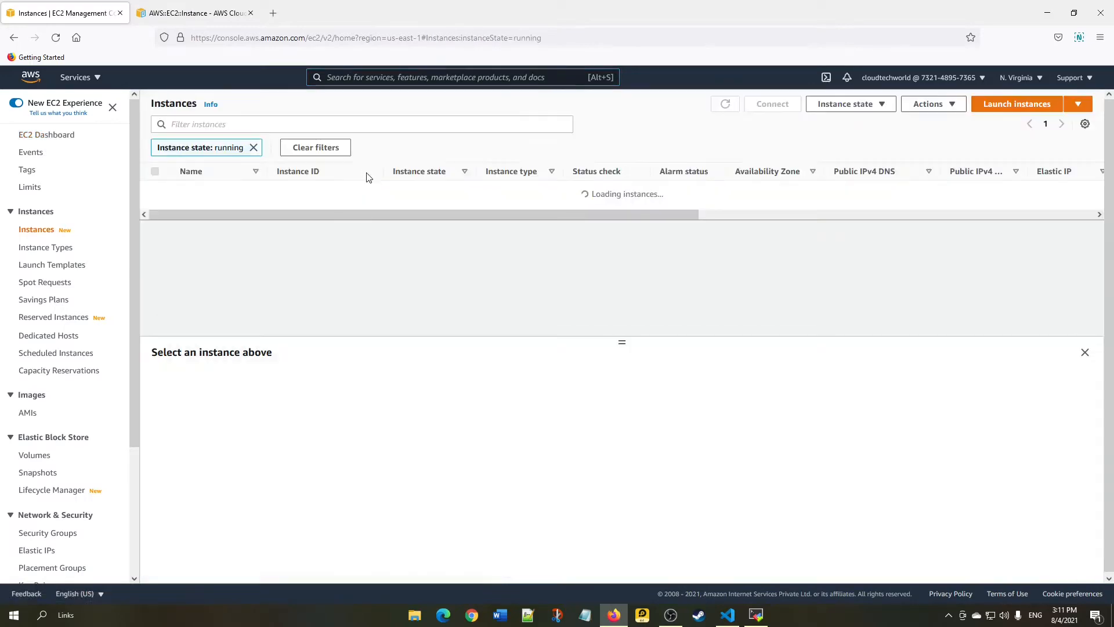
click(1010, 108)
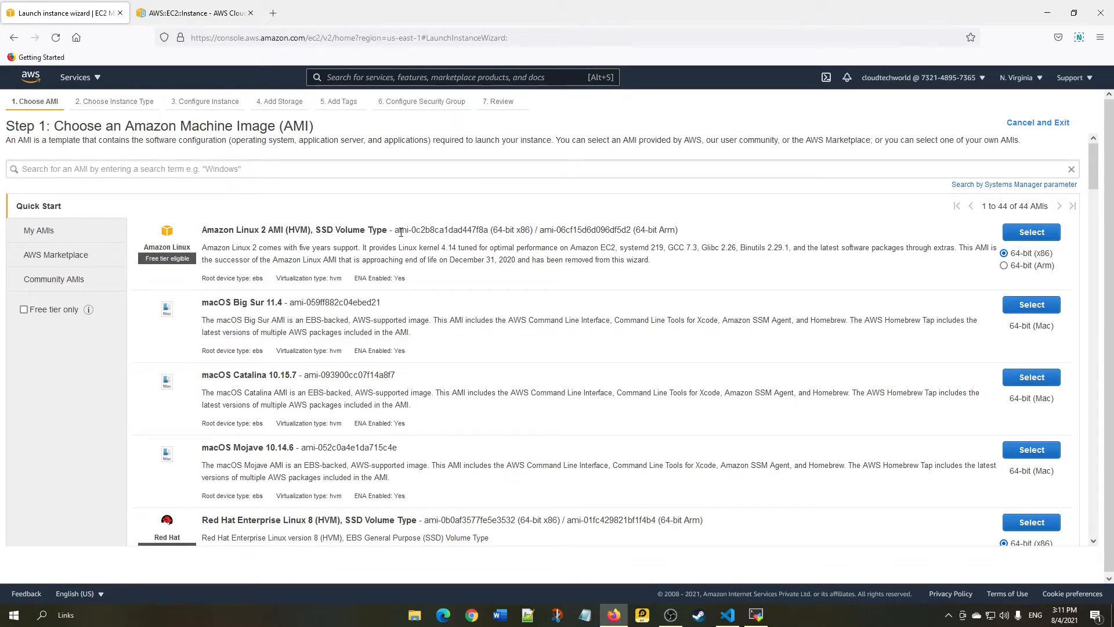
drag(397, 232, 549, 234)
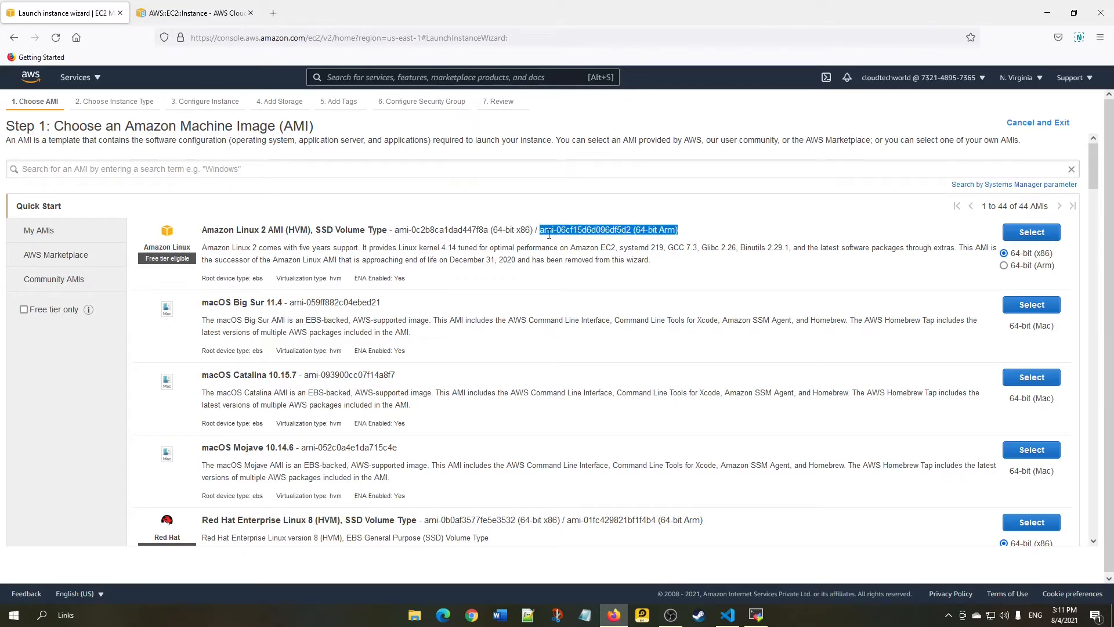
click(674, 230)
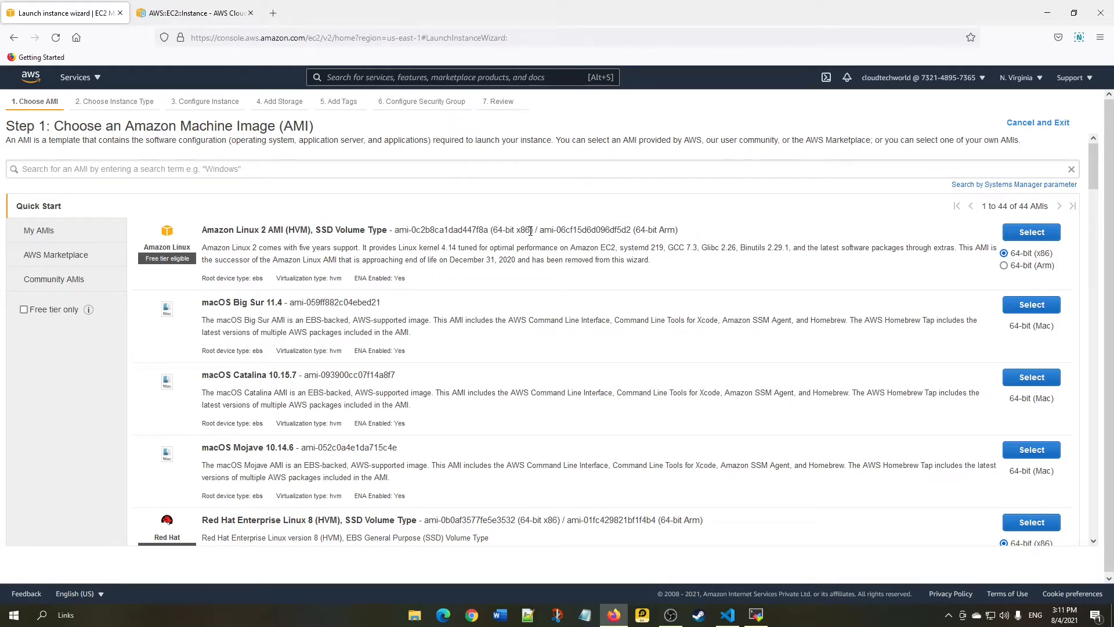
- Highlight the 64-bit x86 AMI ID of Amazon Linux 2, then switch to Visual Studio Code and examine the InstanceType property
drag(396, 232, 490, 233)
key(alt+Tab)
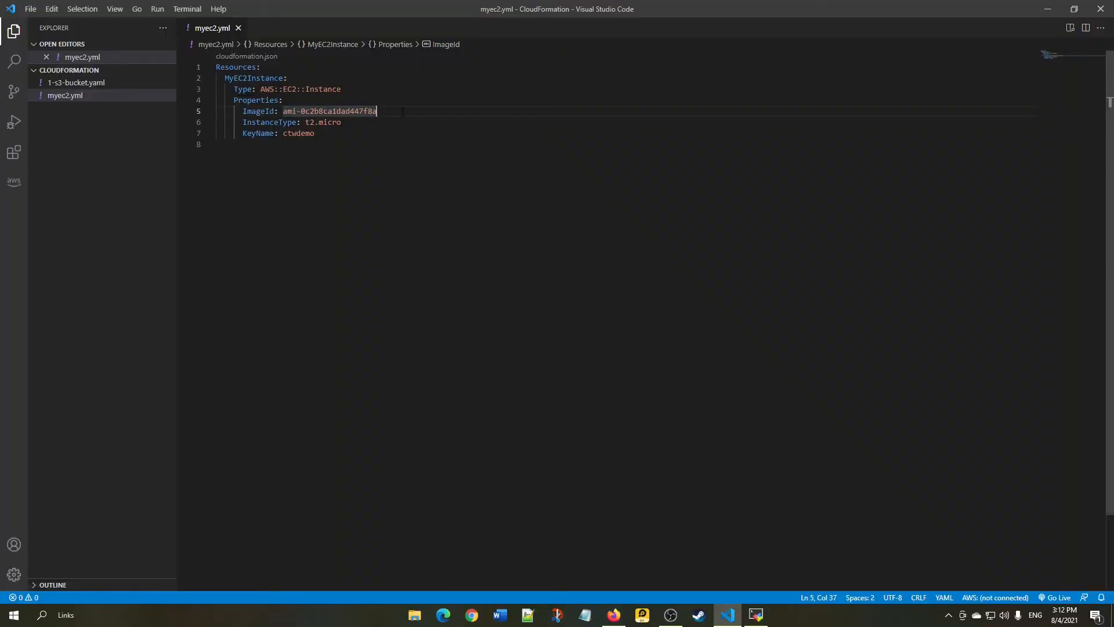
click(282, 122)
click(342, 123)
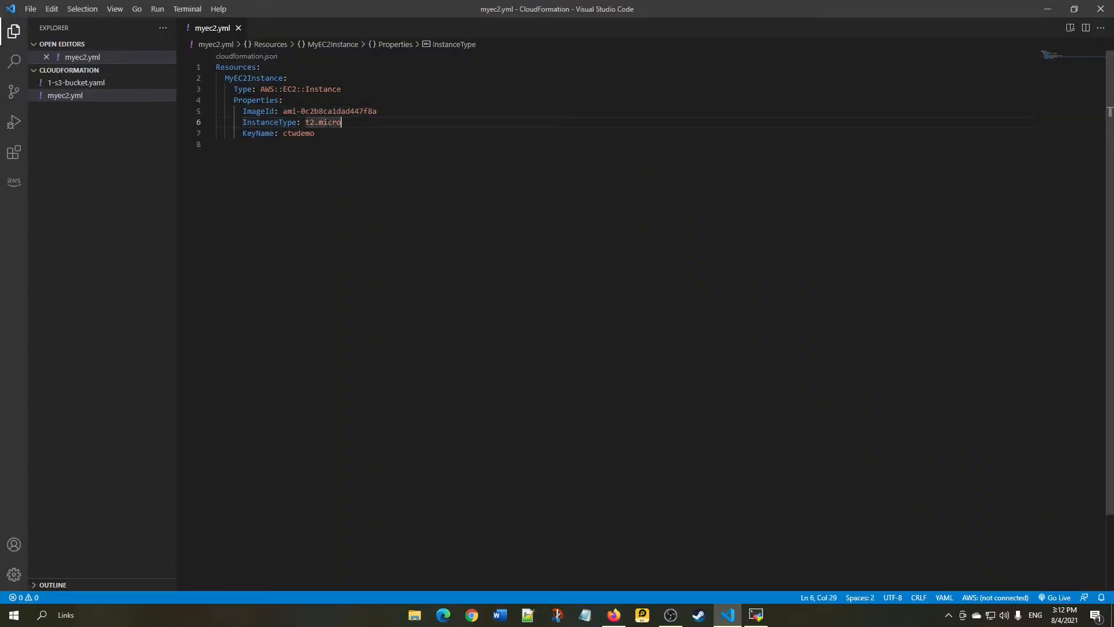
click(309, 122)
drag(306, 122, 357, 124)
click(357, 124)
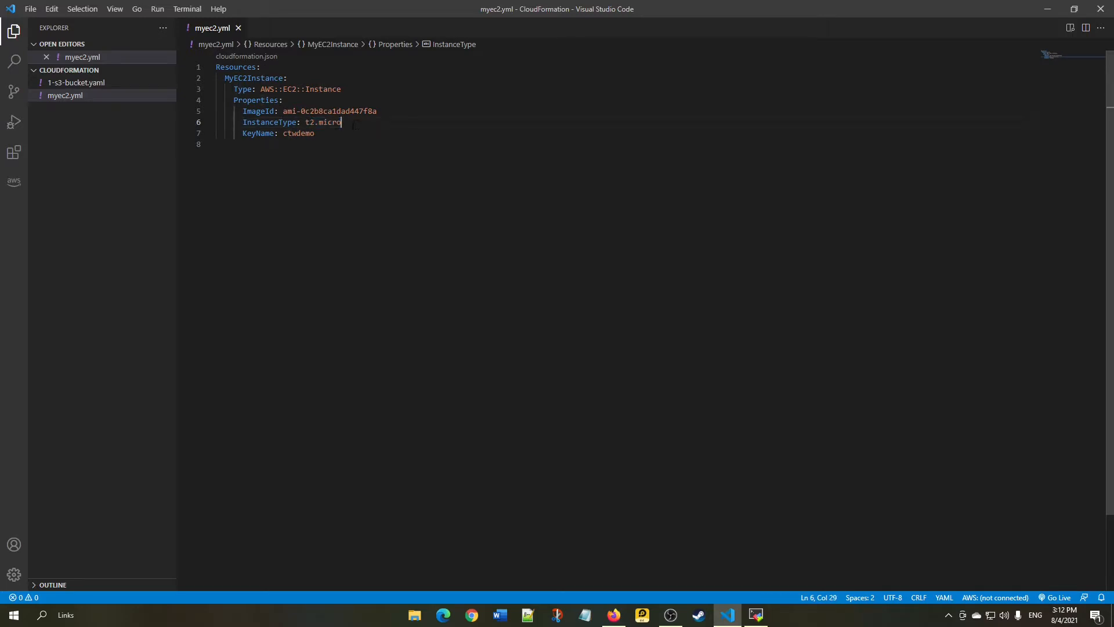
- Examine the KeyName property and its ctwdemo value in myec2.yml
double_click(257, 134)
drag(283, 133, 380, 140)
click(370, 144)
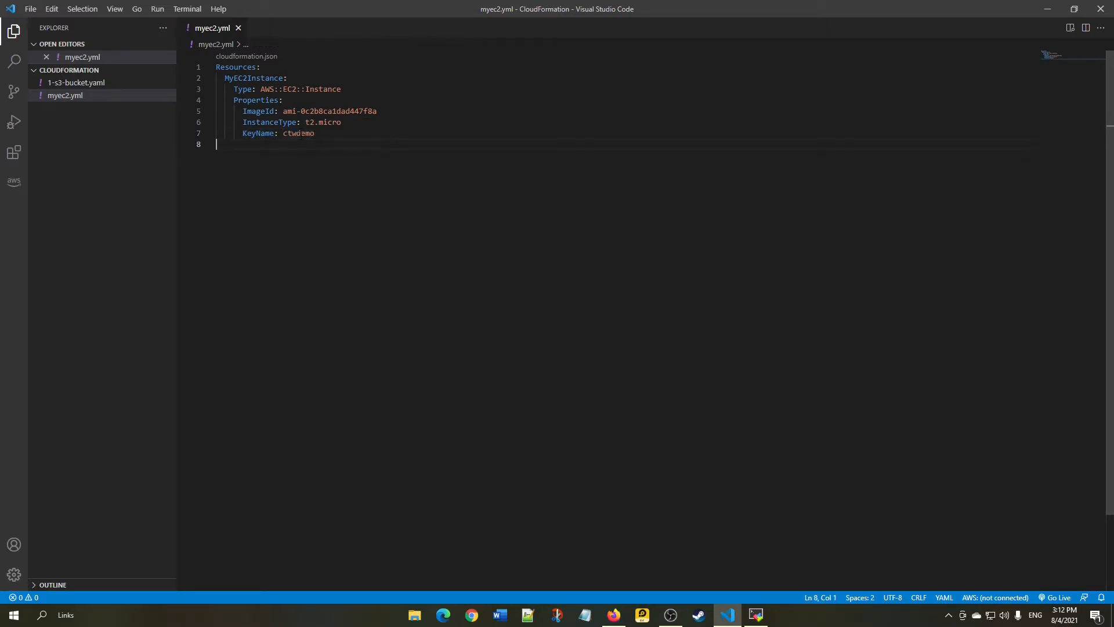
click(357, 137)
- Switch to the AWS console in Firefox, search for "ec2", open the EC2 service and display its key pairs
key(alt+Tab)
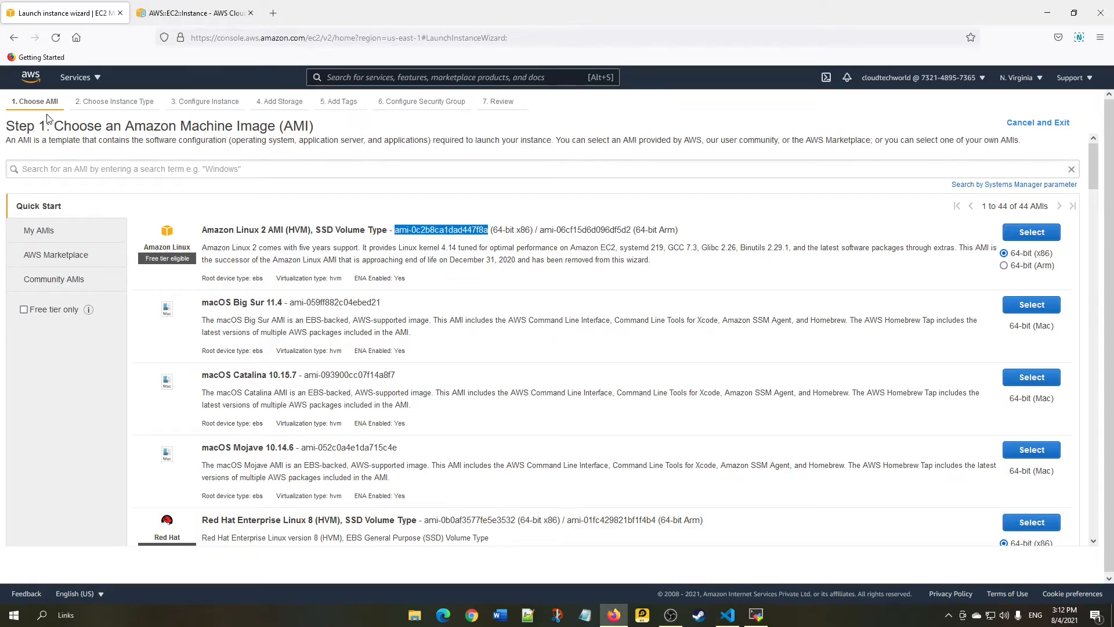
click(308, 77)
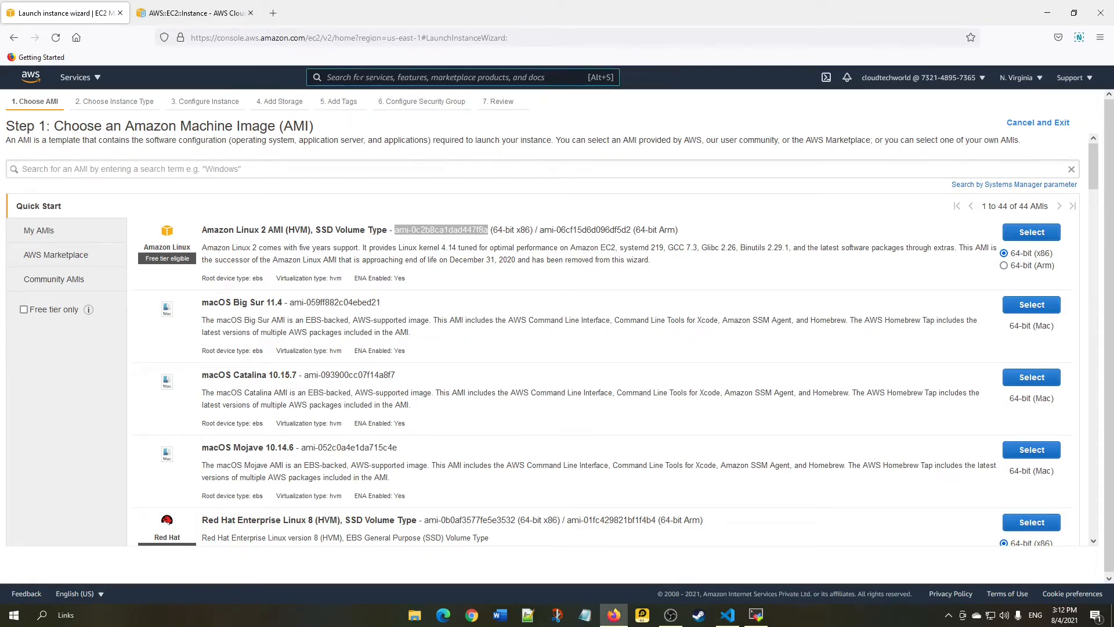
text(ec2)
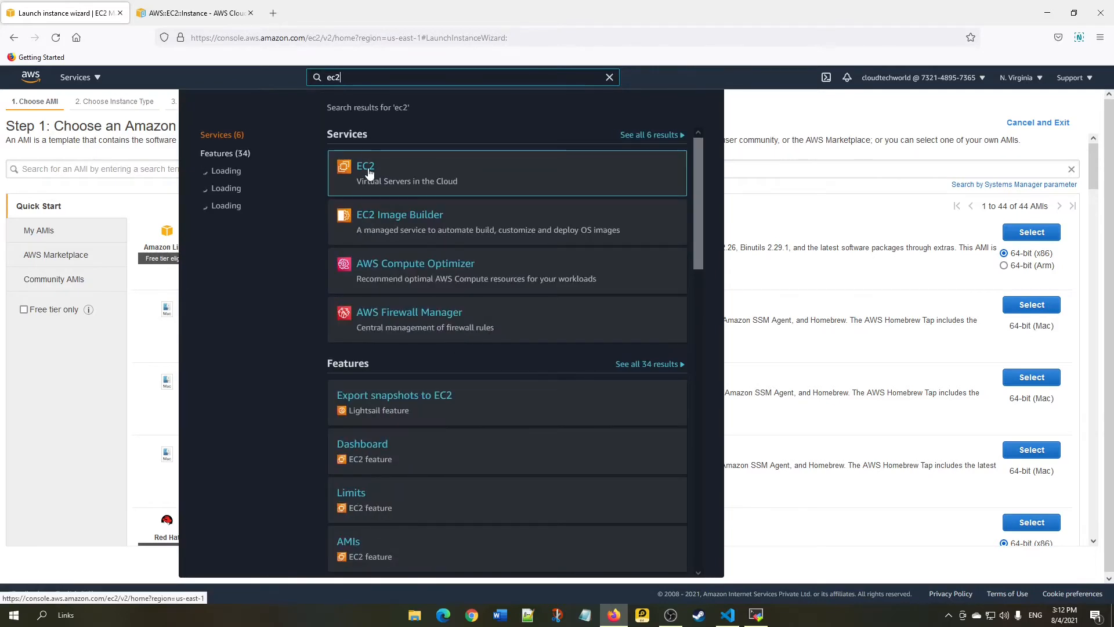
click(369, 173)
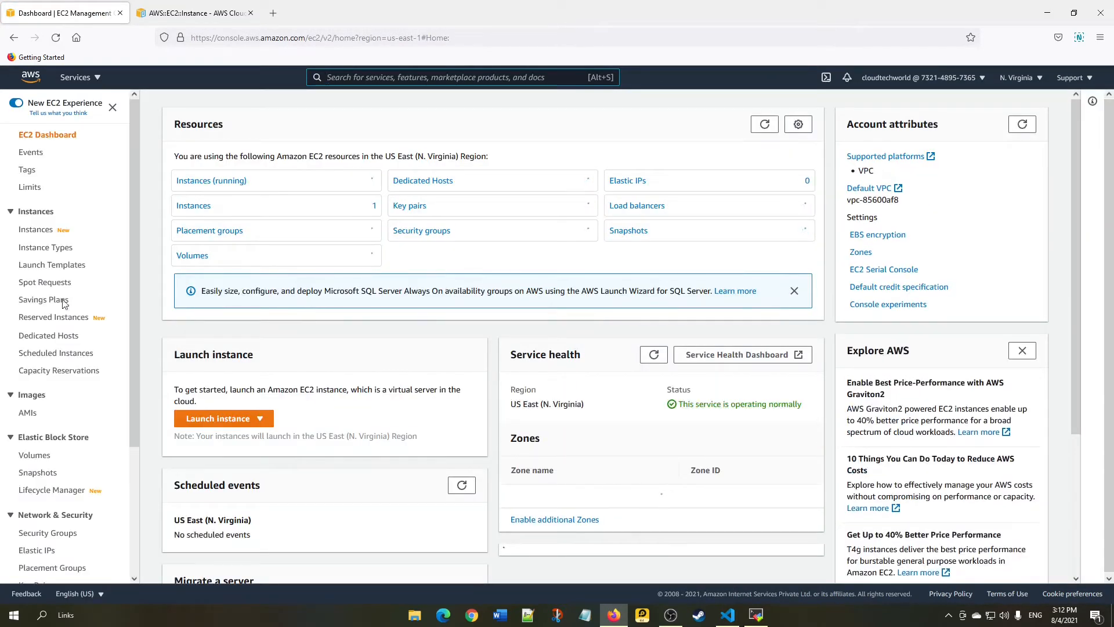
scroll(54, 314, down, 3)
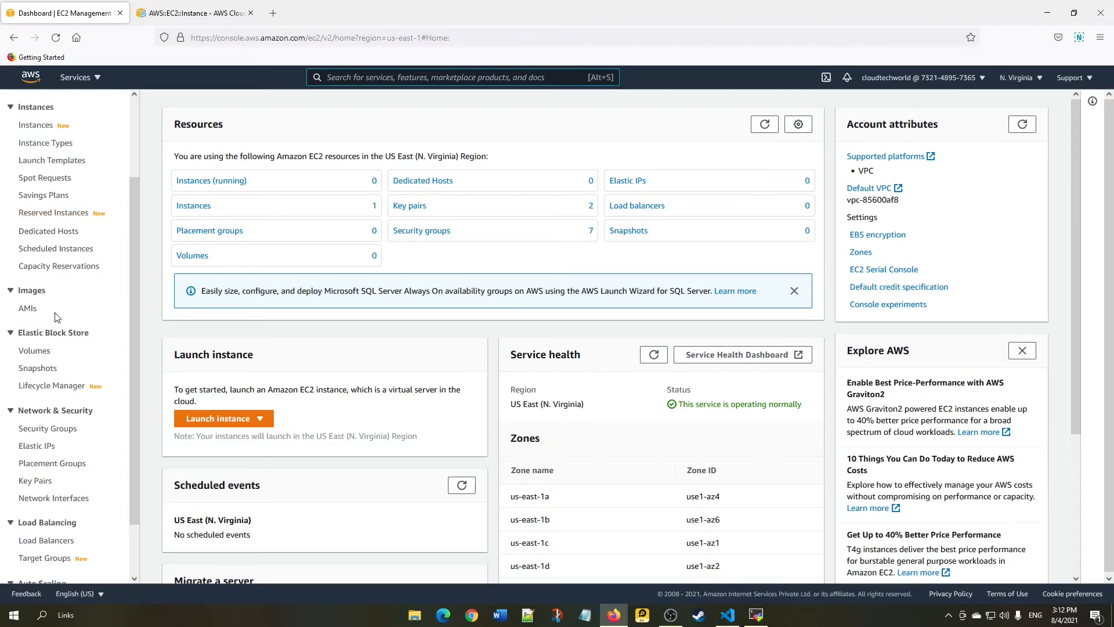
click(37, 482)
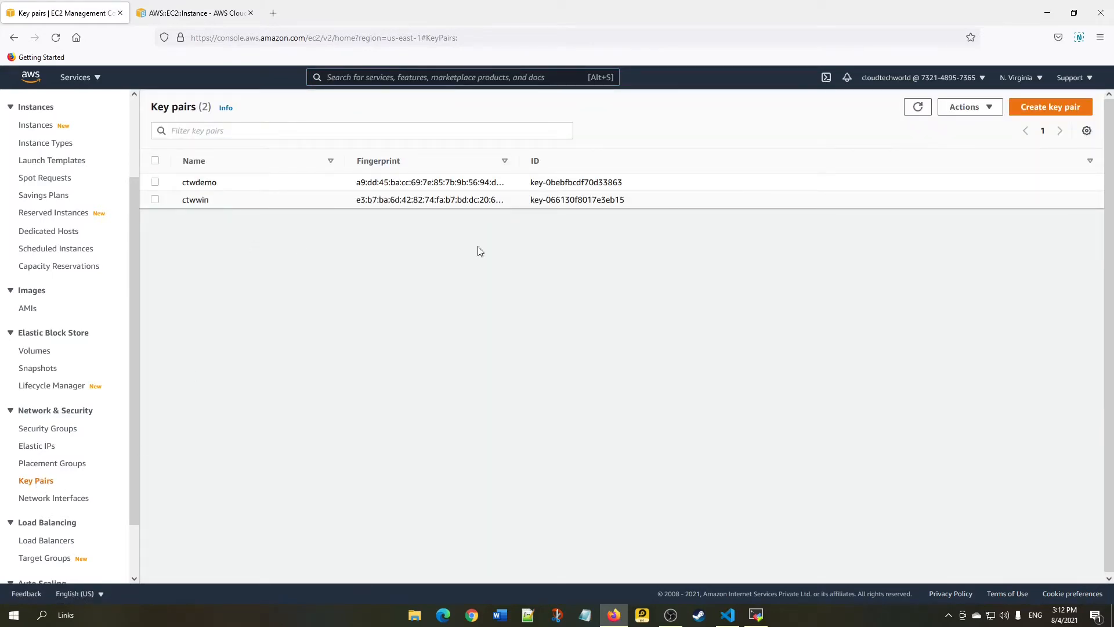
- Try out the key pair creation form with a trial name and the .pem and .ppk formats, and cancel it
click(1045, 105)
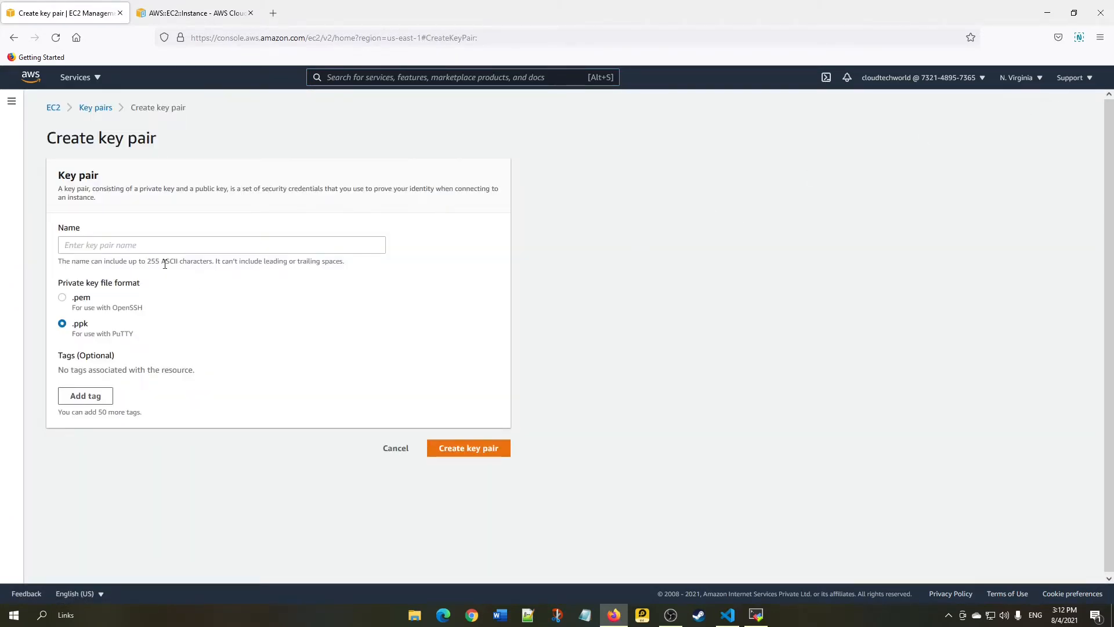
click(163, 249)
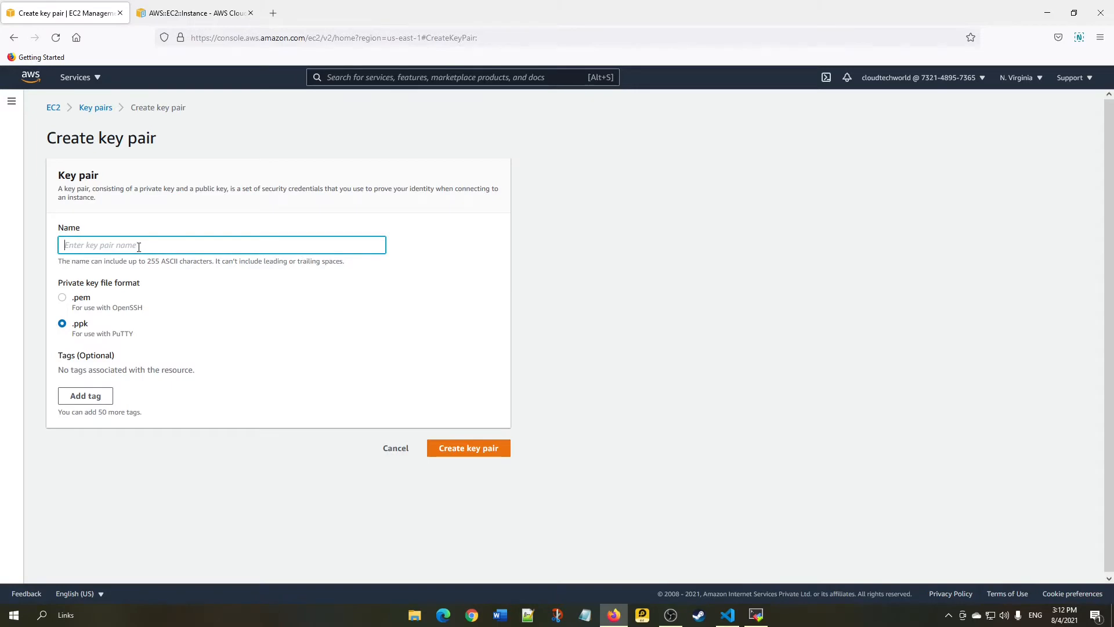
text(masdasd)
key(ctrl+a)
key(BackSpace)
click(82, 312)
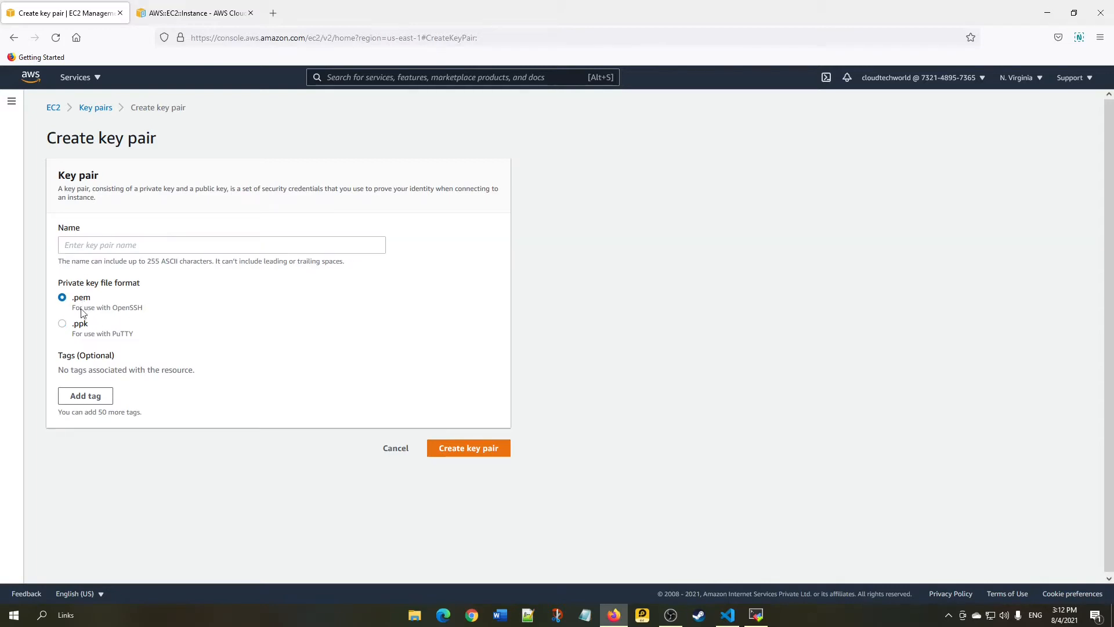
click(74, 329)
click(400, 449)
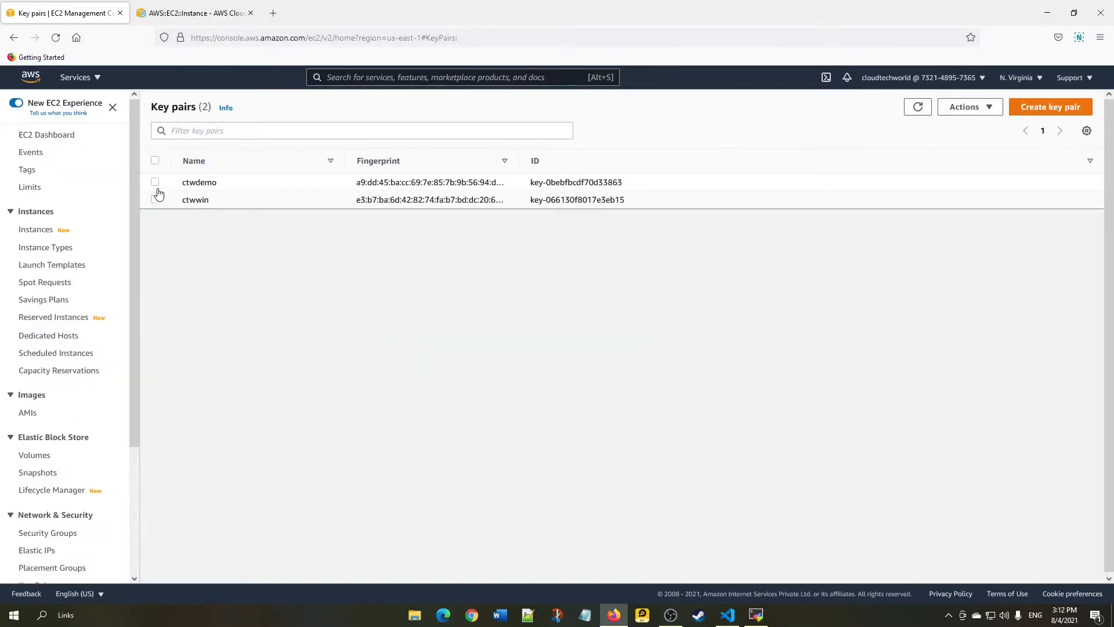
- Point out the ctwdemo key pair by selecting and deselecting it, and switch to MobaXterm to view its start screen
click(155, 183)
click(155, 183)
click(756, 614)
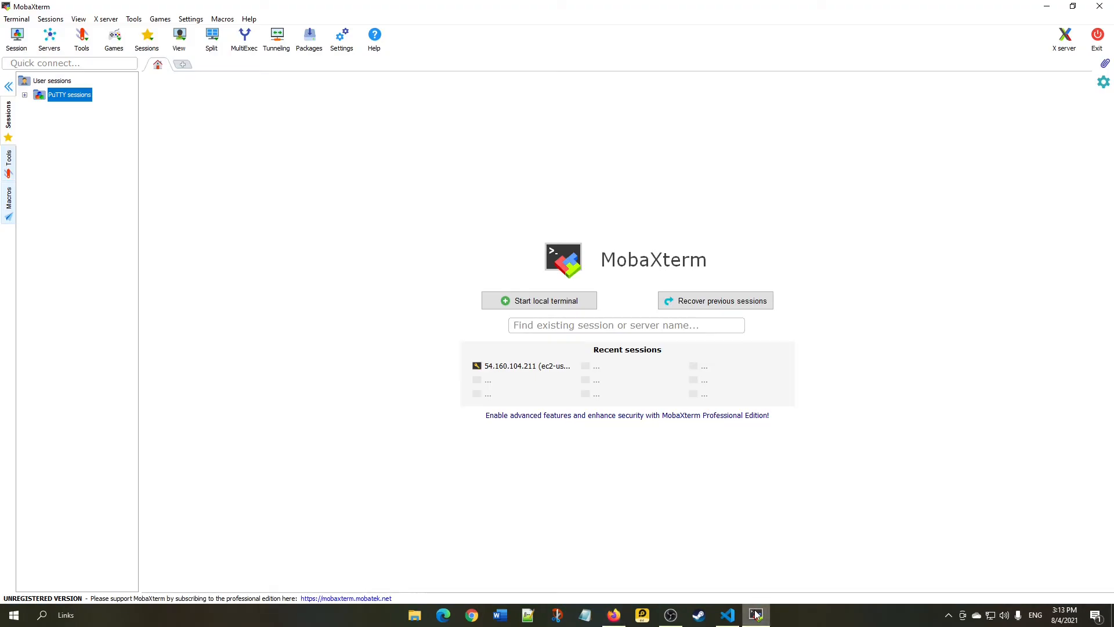
click(671, 617)
click(669, 619)
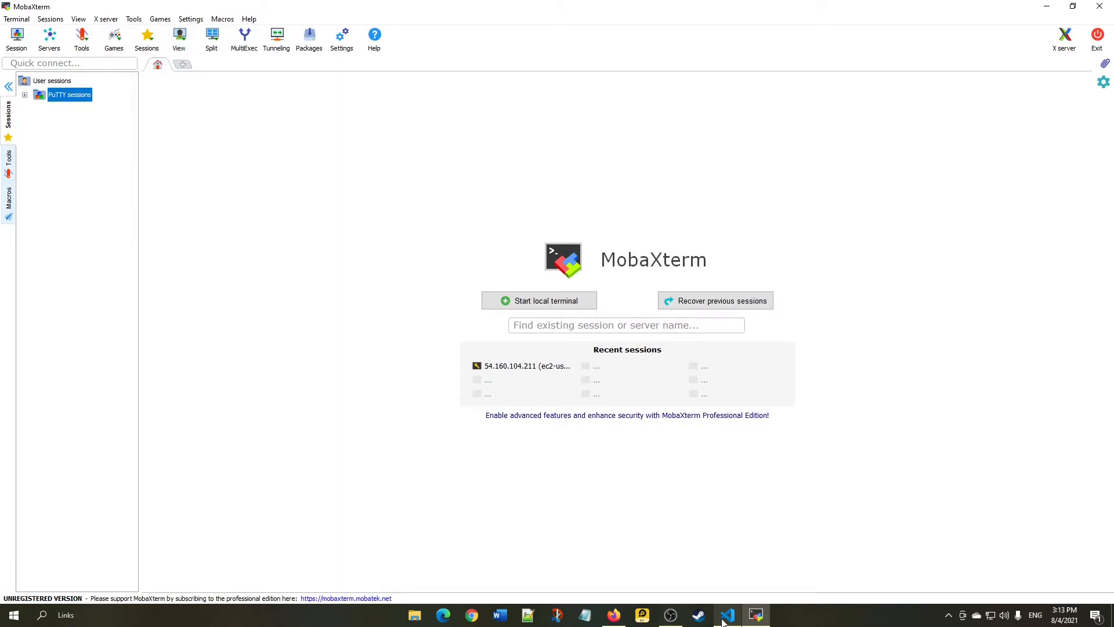
- Return to Visual Studio Code and check the key pair name in the template's KeyName line
click(728, 616)
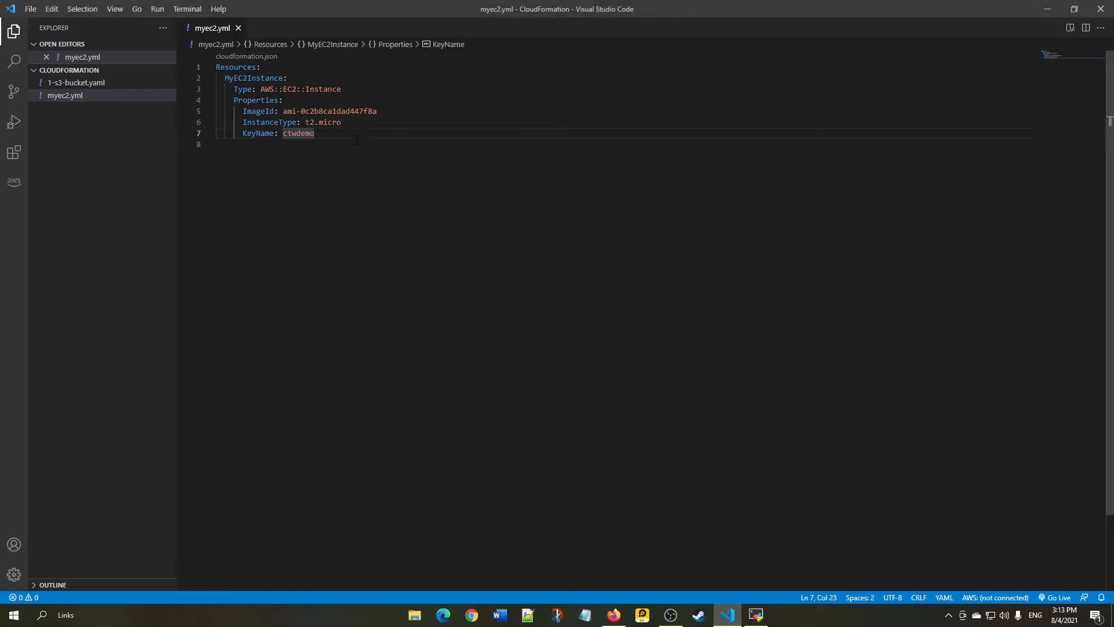
double_click(309, 134)
click(293, 134)
drag(279, 139, 233, 135)
click(330, 134)
- Review the template's lines from Resources through InstanceType and finish at the KeyName line
click(354, 125)
drag(354, 125, 216, 68)
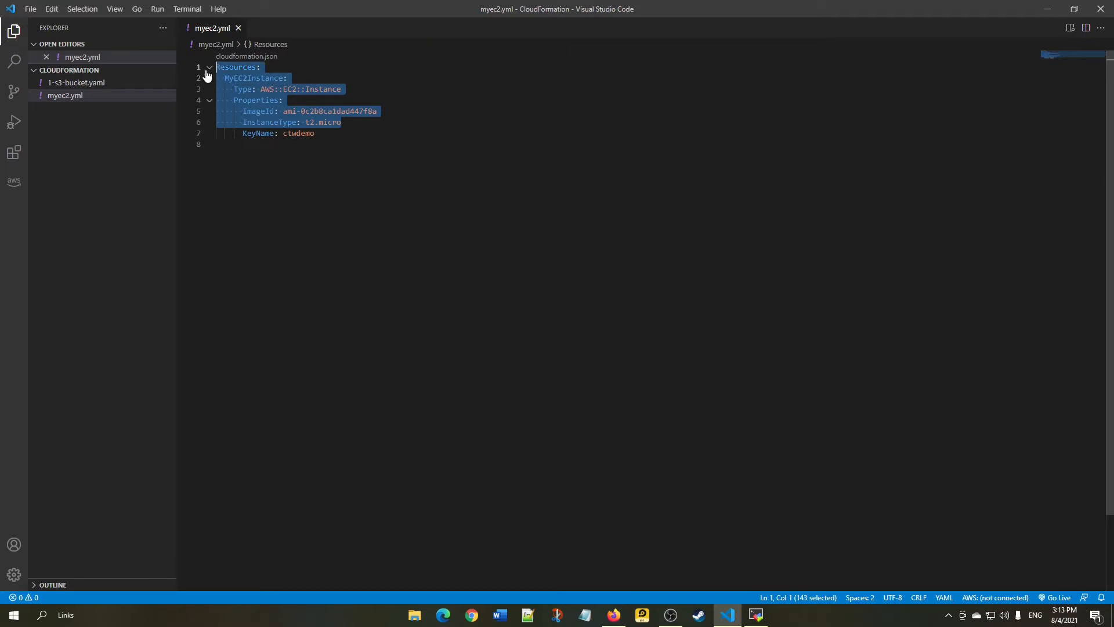
click(368, 124)
drag(368, 125, 216, 68)
click(352, 138)
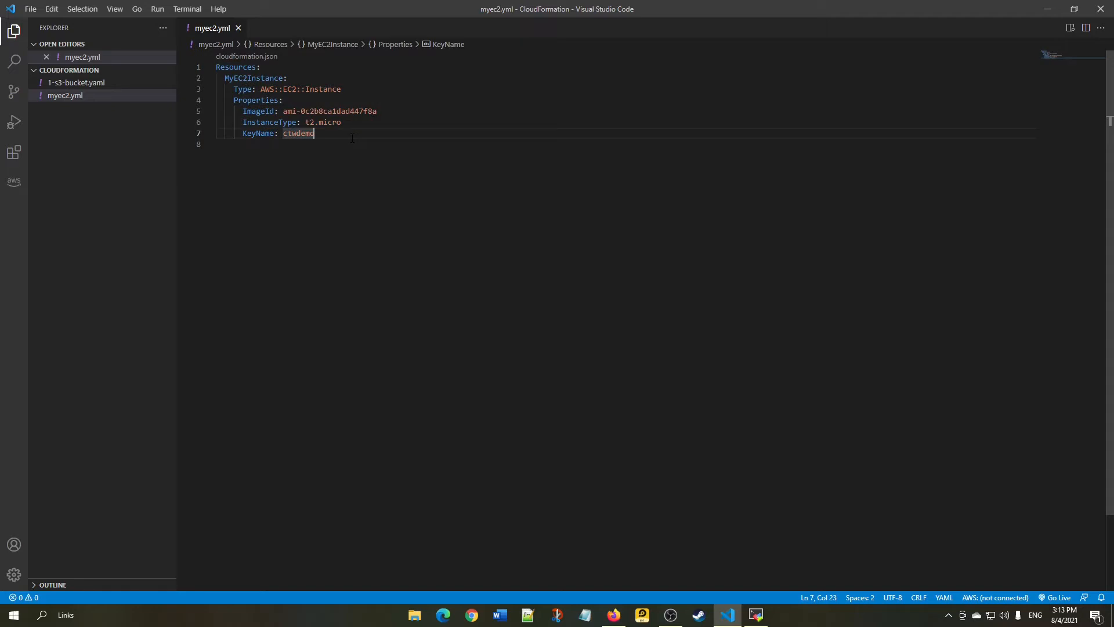
click(351, 139)
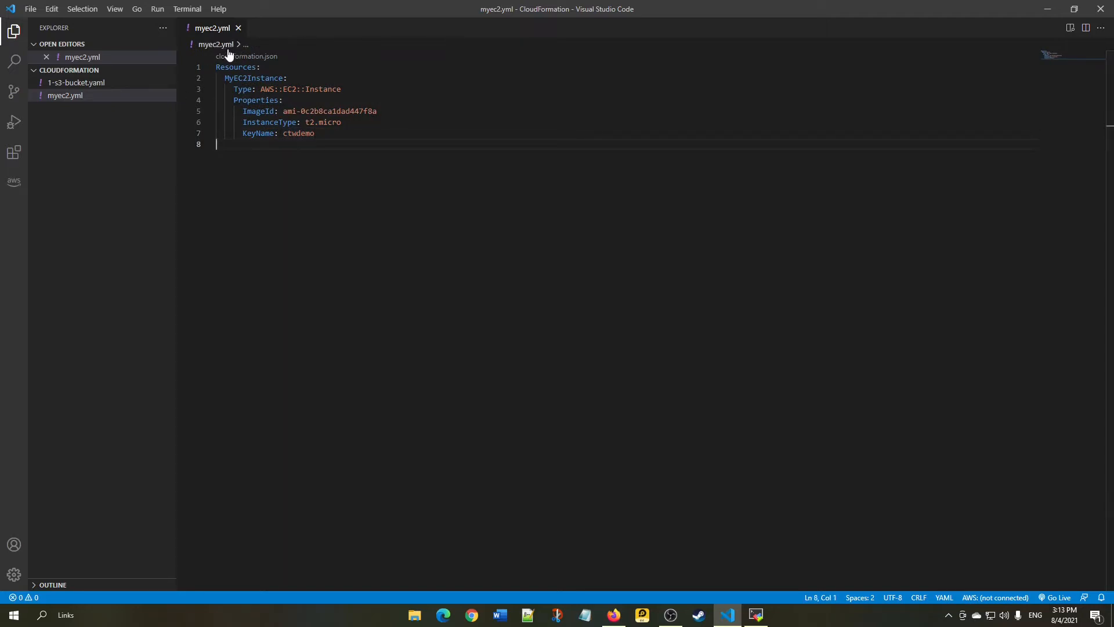
click(331, 136)
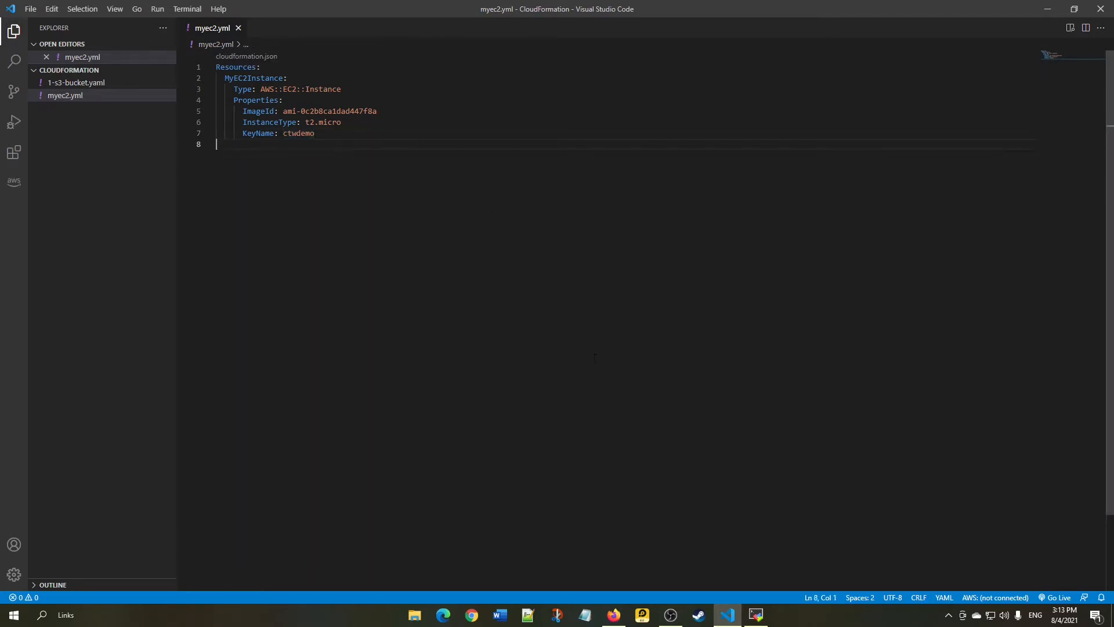
- Switch to the AWS console in Firefox, search for "cloudfo" and open the CloudFormation service in a new tab
mouse_move(613, 615)
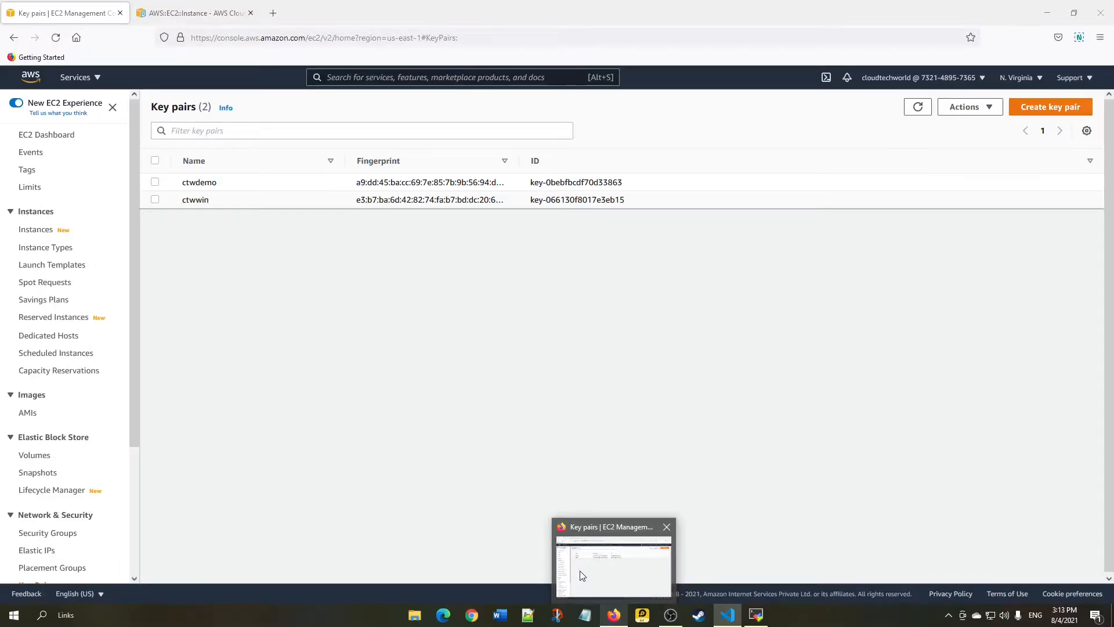
click(582, 575)
click(361, 79)
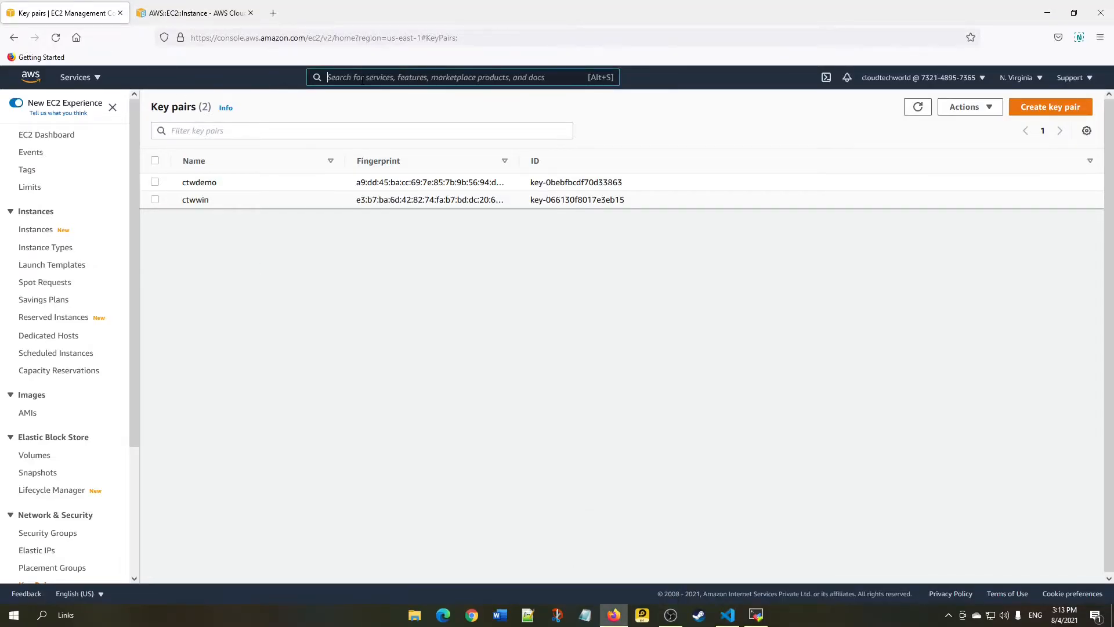
text(cloudfo)
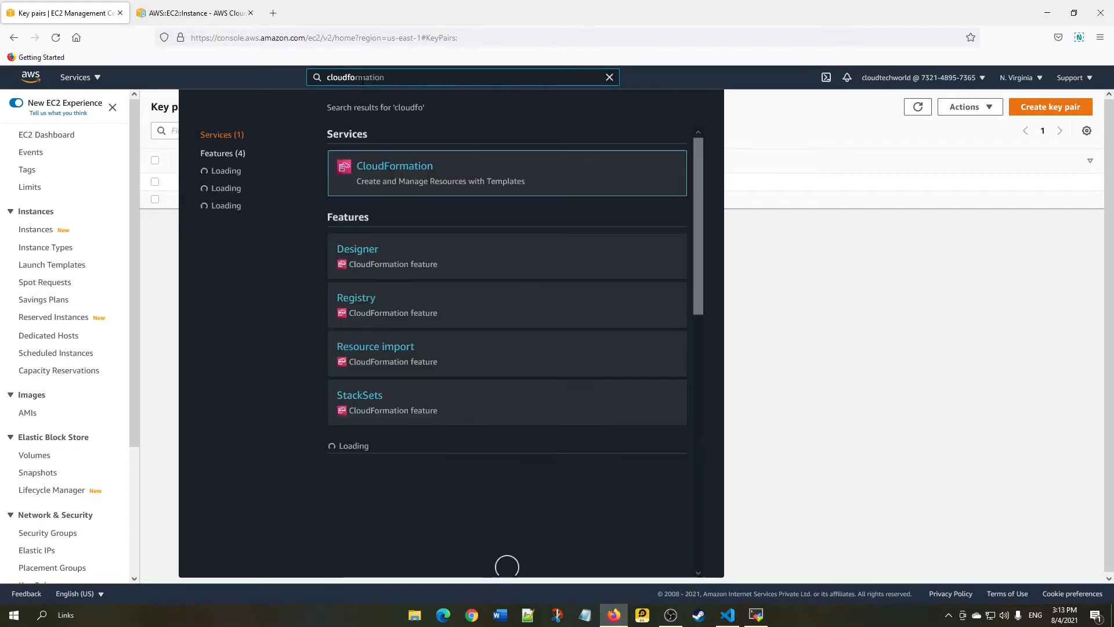
middle_click(399, 169)
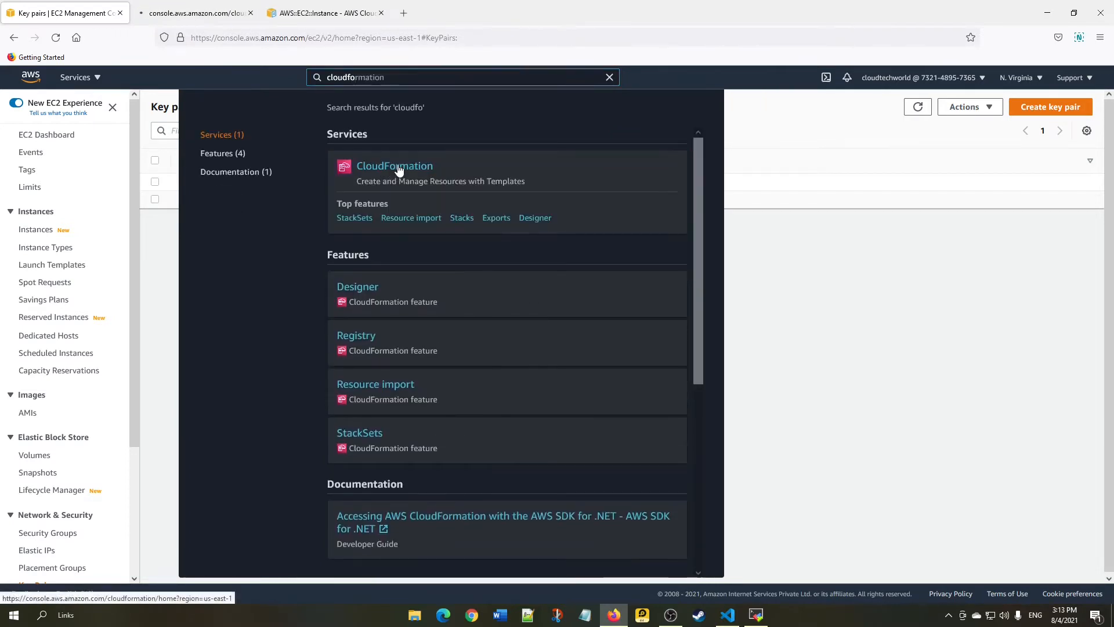
click(184, 20)
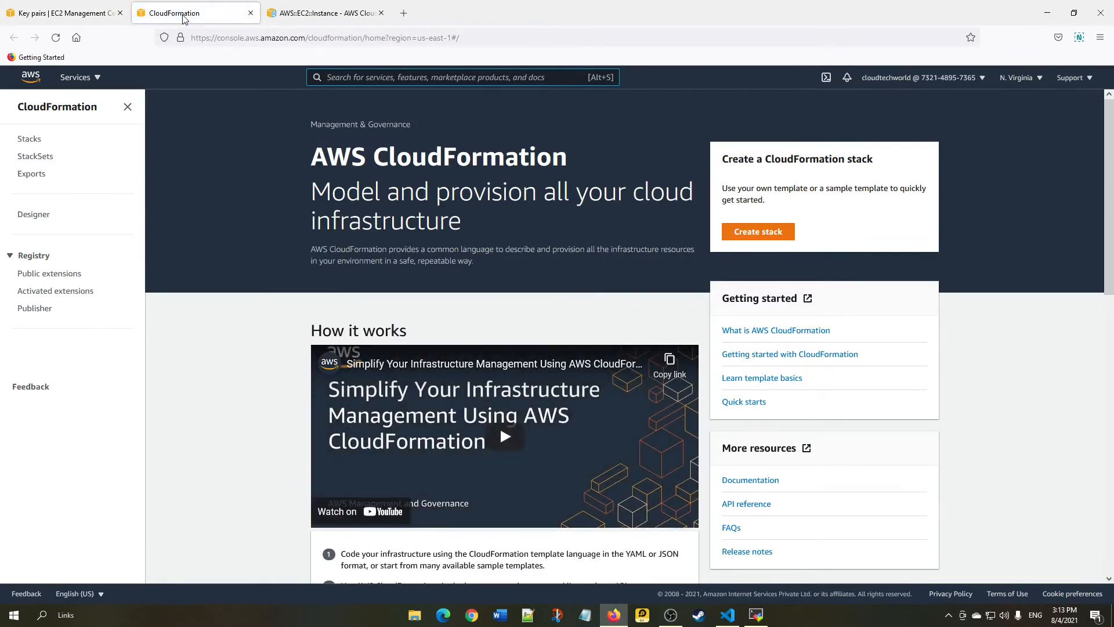
- Start creating a stack, upload myec2.yml as its template file and proceed to the stack details
click(758, 232)
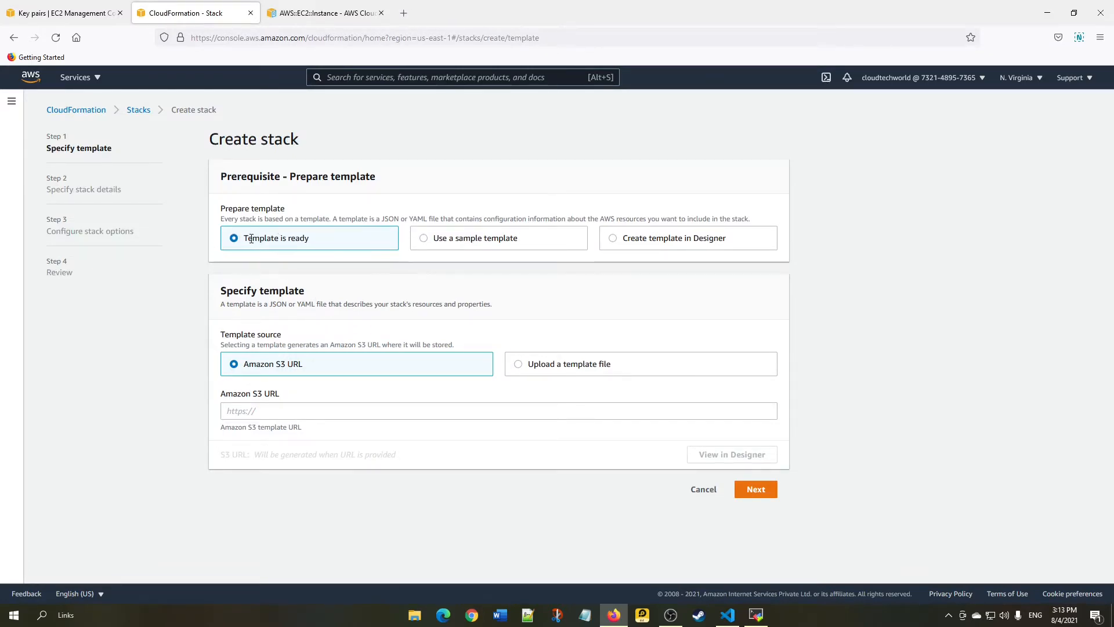
click(562, 364)
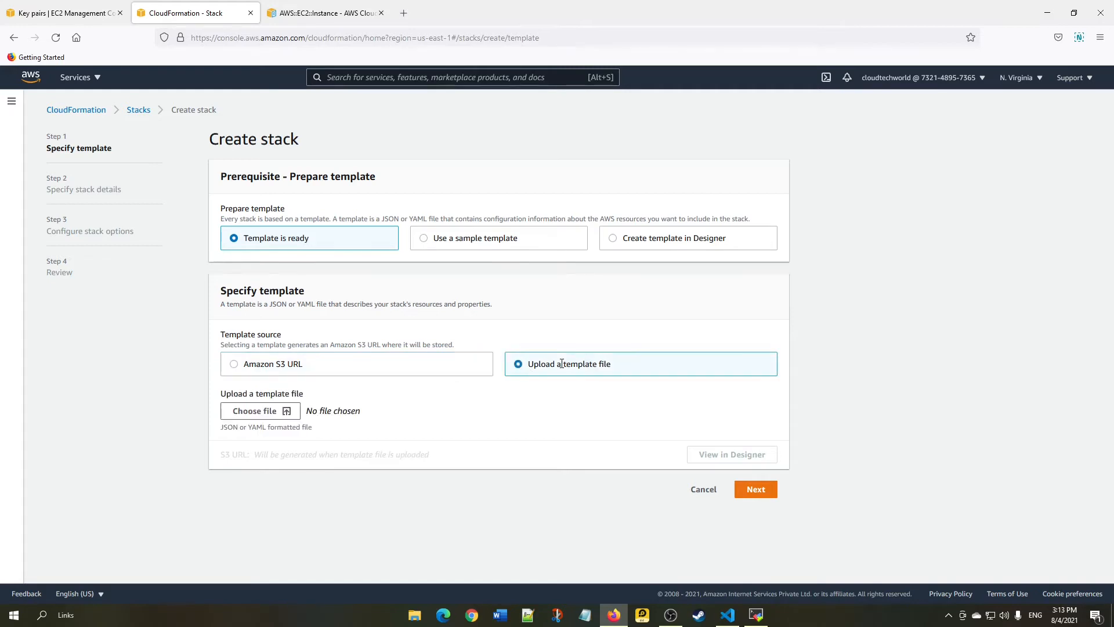
click(246, 412)
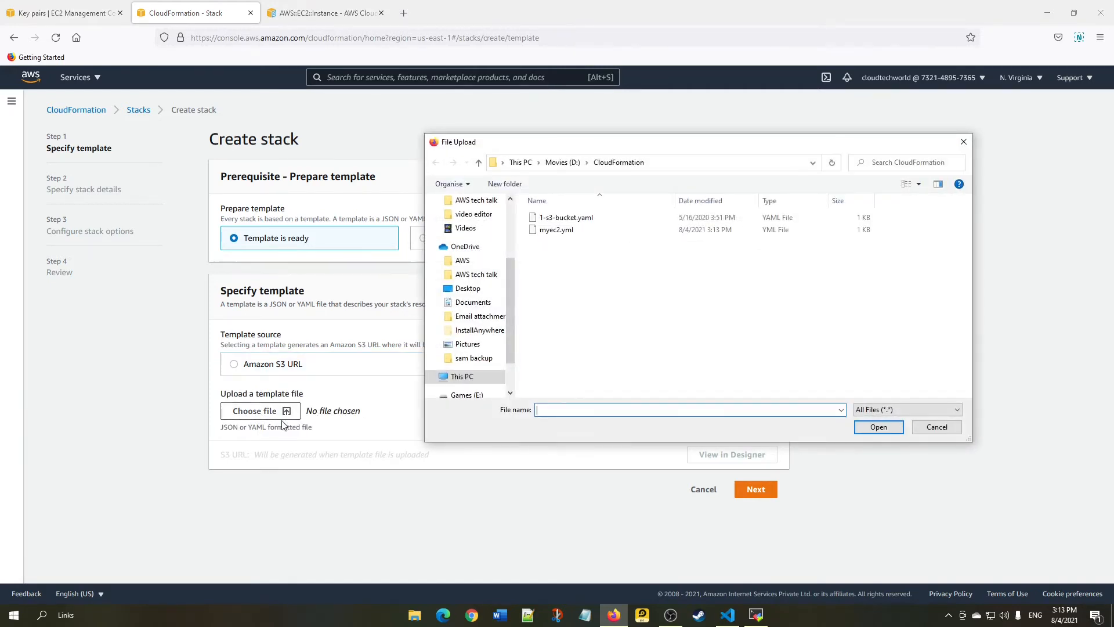
double_click(557, 230)
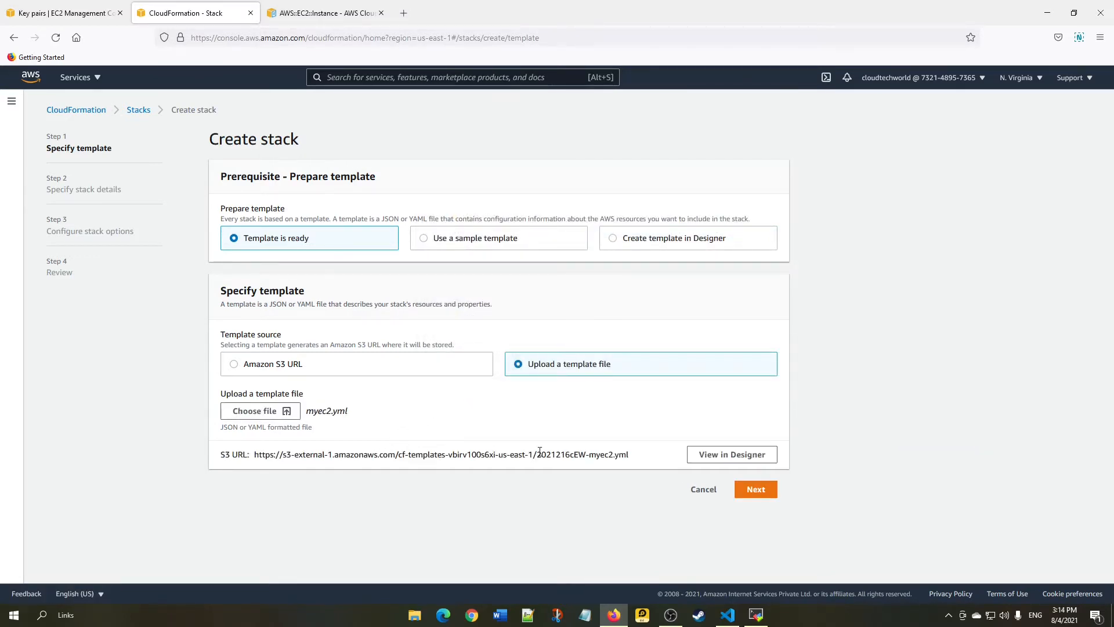
click(754, 491)
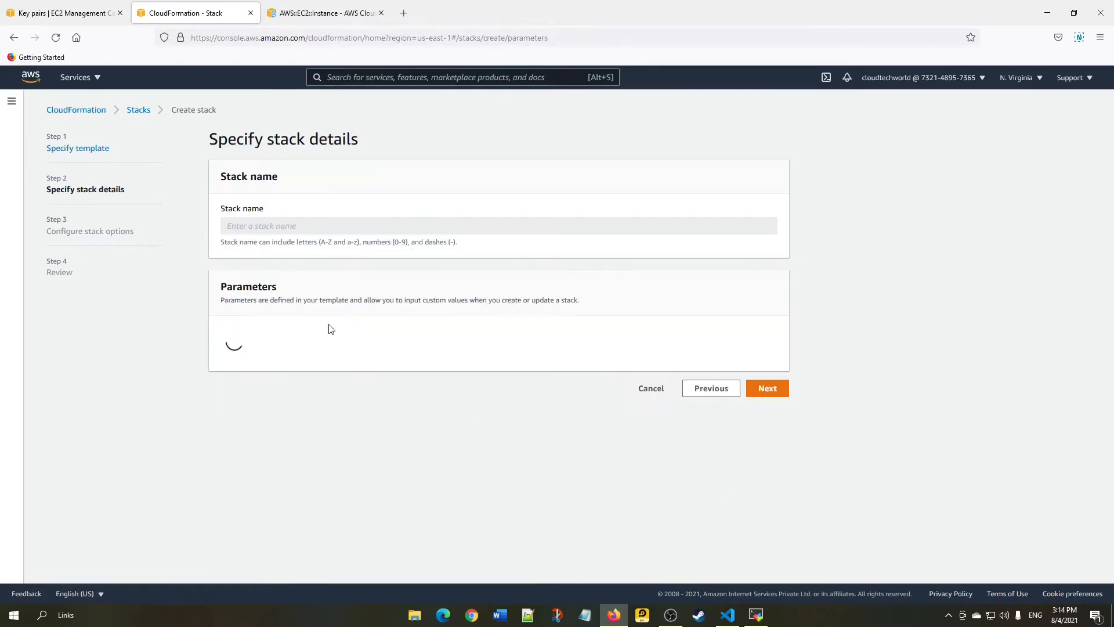
- Name the stack demo-ec2 and continue to the stack options
click(296, 227)
text(demo-ec2)
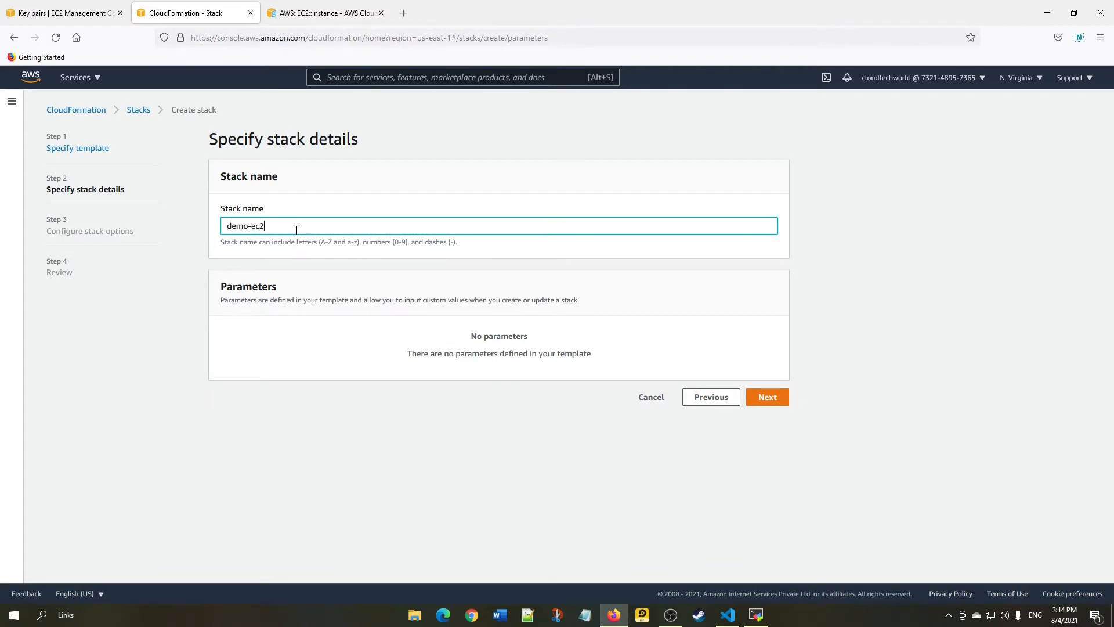
click(771, 398)
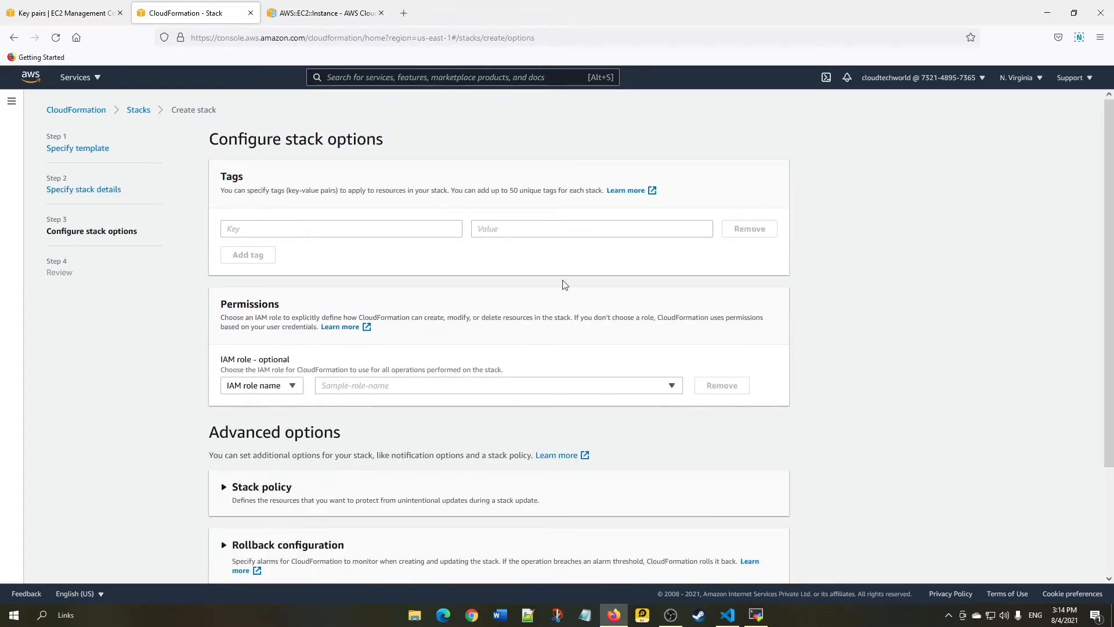
- Keep the default stack options, proceed through the review and create the demo-ec2 stack
scroll(606, 316, down, 3)
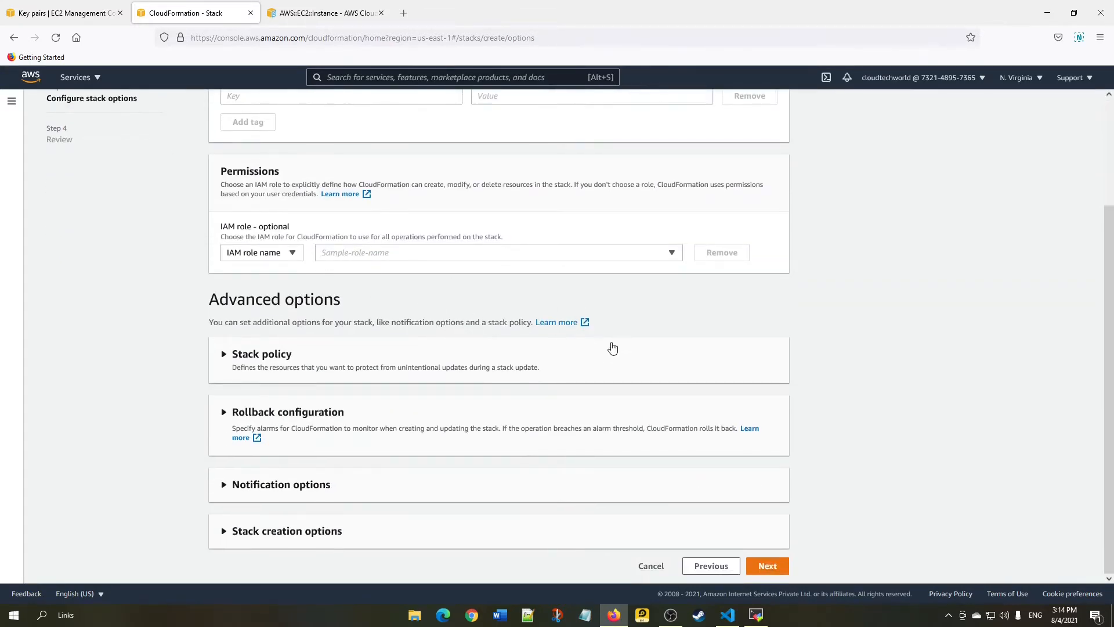
click(764, 566)
scroll(657, 403, down, 15)
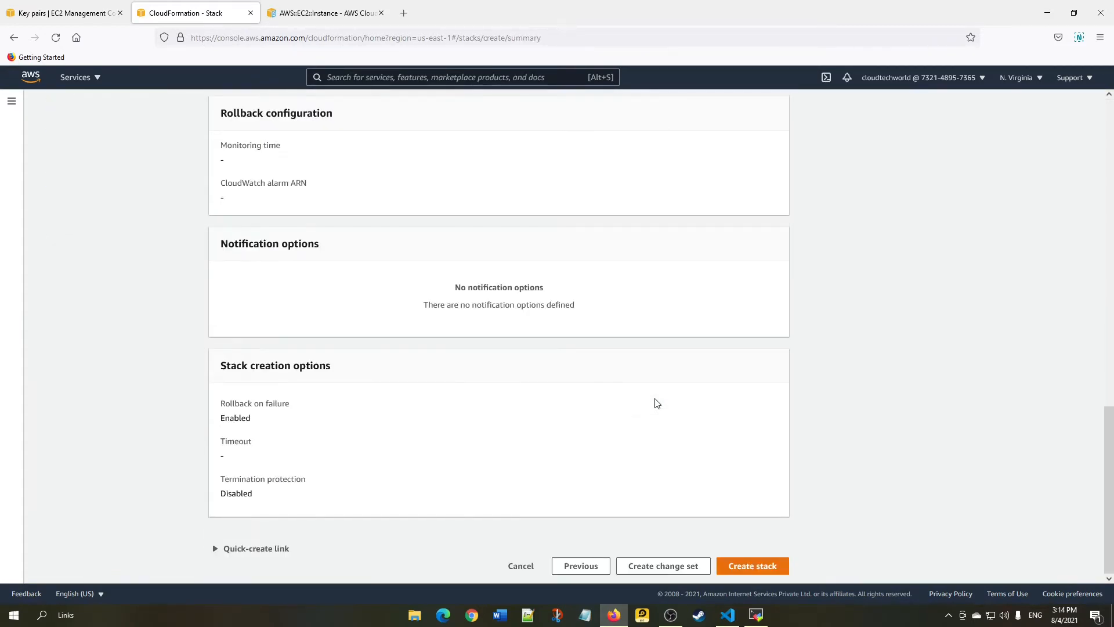
click(763, 567)
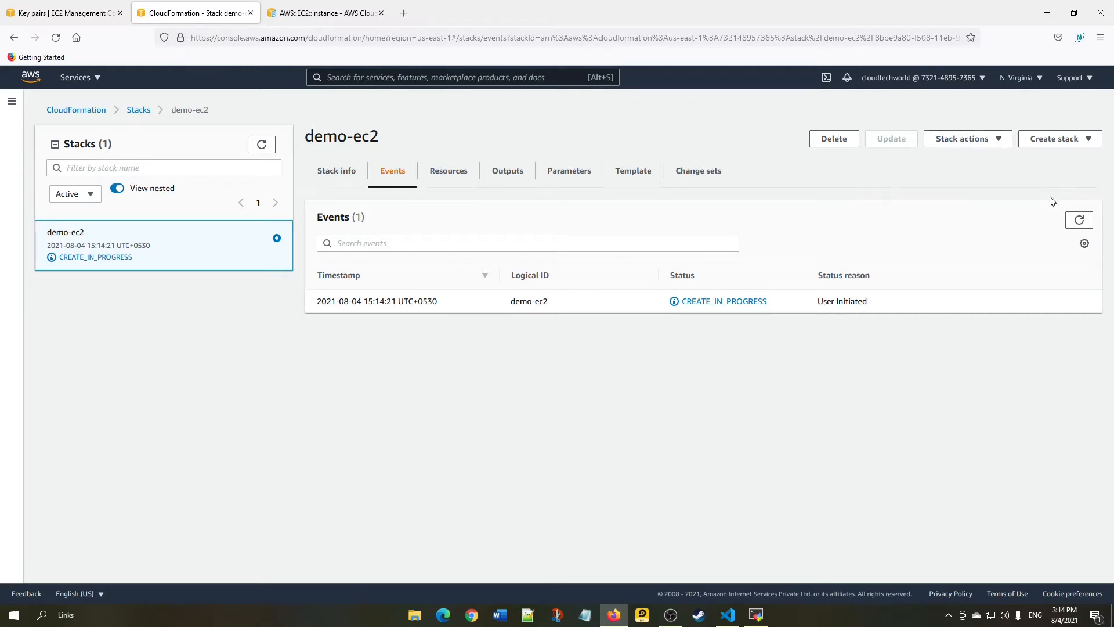
- Refresh the stack events and compare the MyEC2Instance logical ID with its resource block in myec2.yml in Visual Studio Code
click(1079, 220)
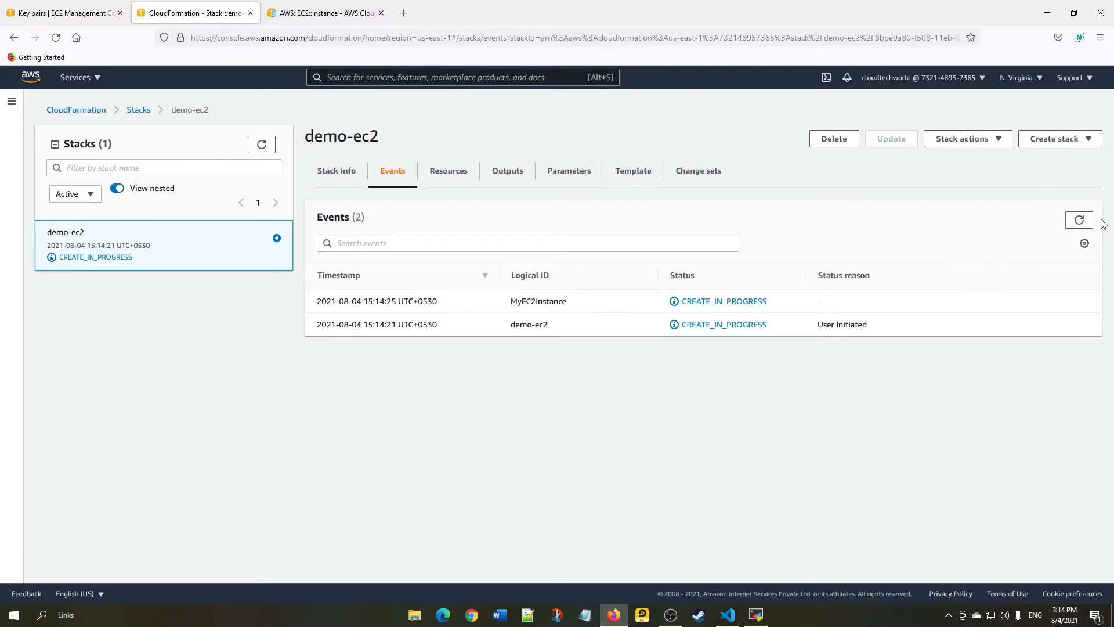
click(1079, 220)
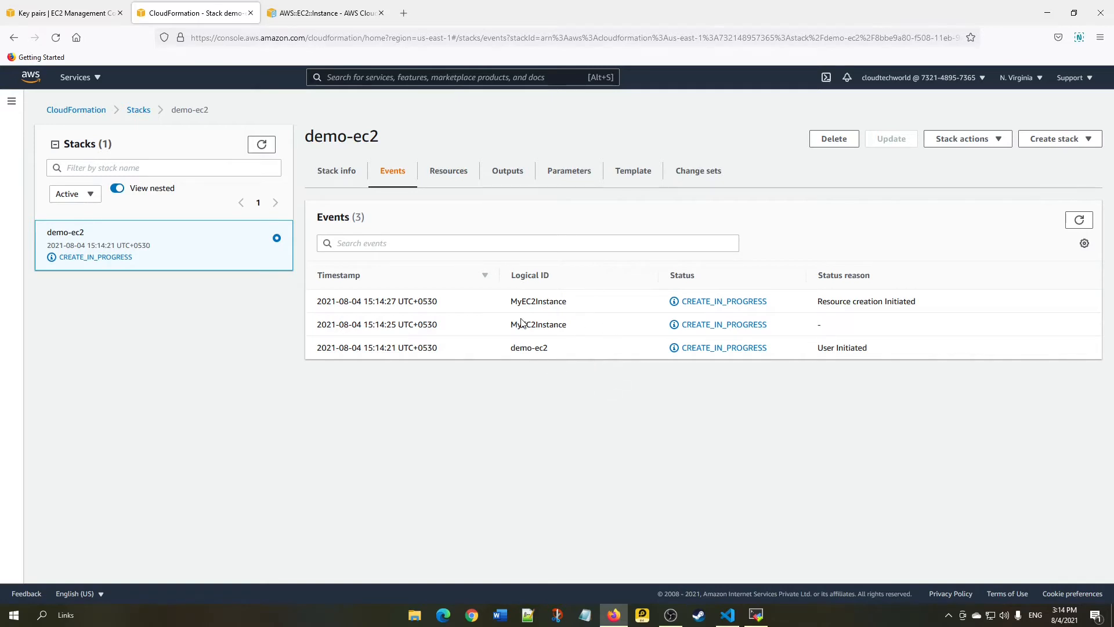
double_click(528, 302)
click(727, 616)
double_click(267, 79)
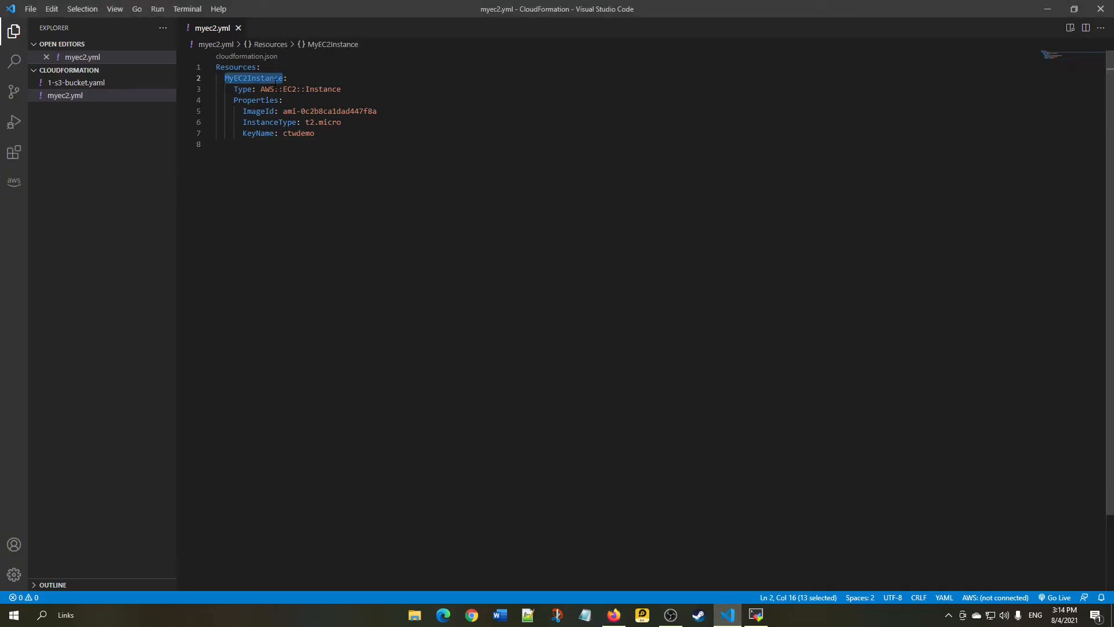
click(275, 79)
click(229, 78)
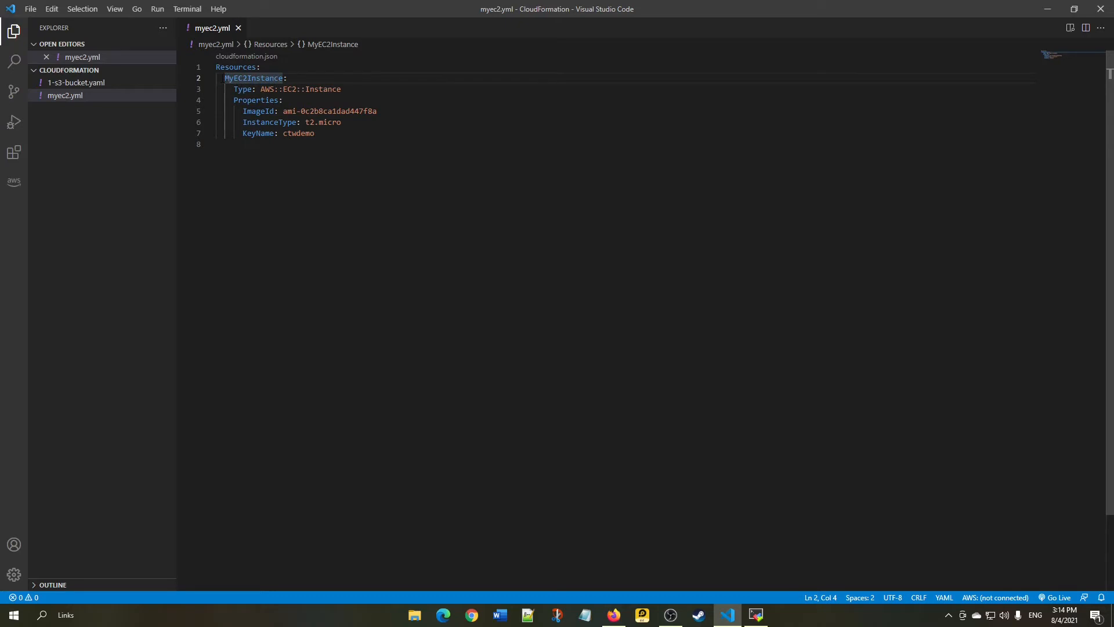
drag(229, 78, 325, 142)
drag(216, 145, 221, 83)
- Return to the stack events in Firefox, check the newest MyEC2Instance entry and refresh the event list
click(614, 615)
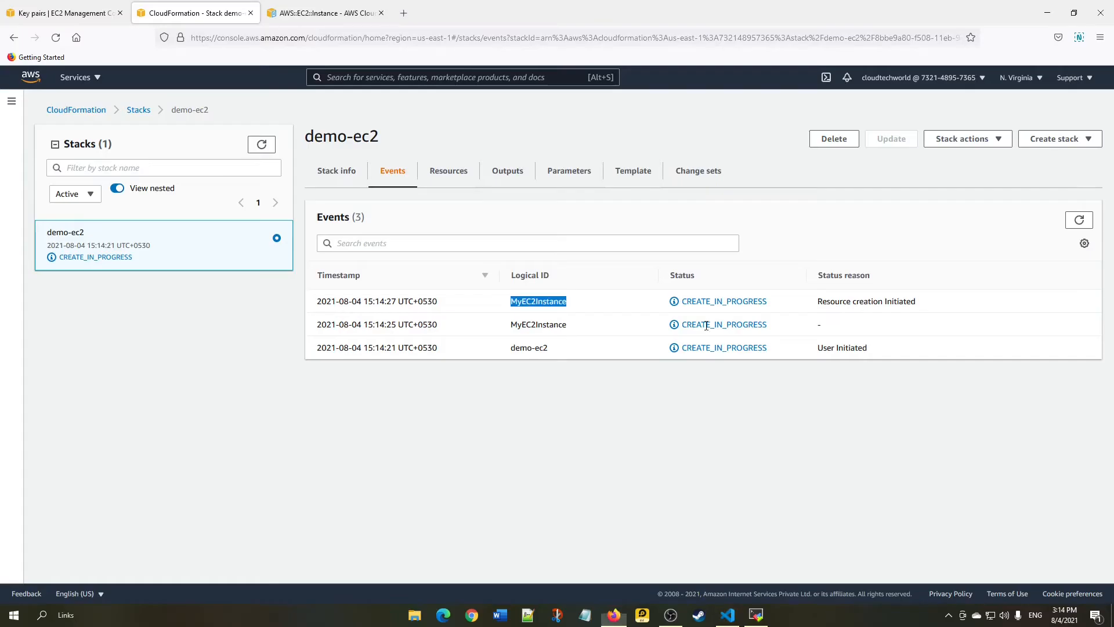
double_click(545, 299)
click(534, 414)
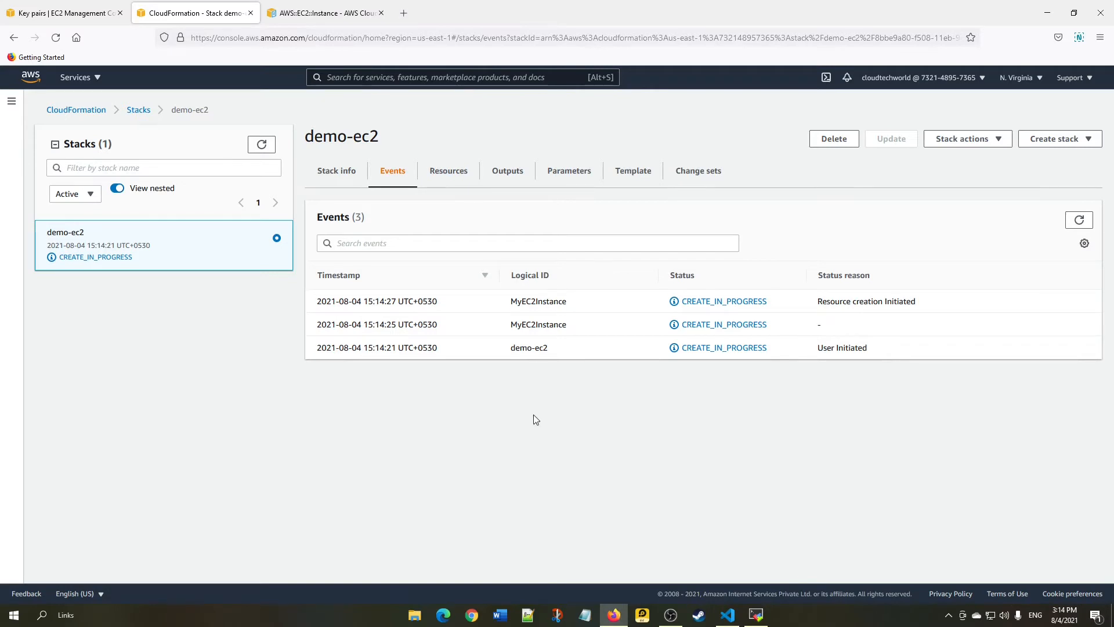
double_click(532, 302)
click(589, 401)
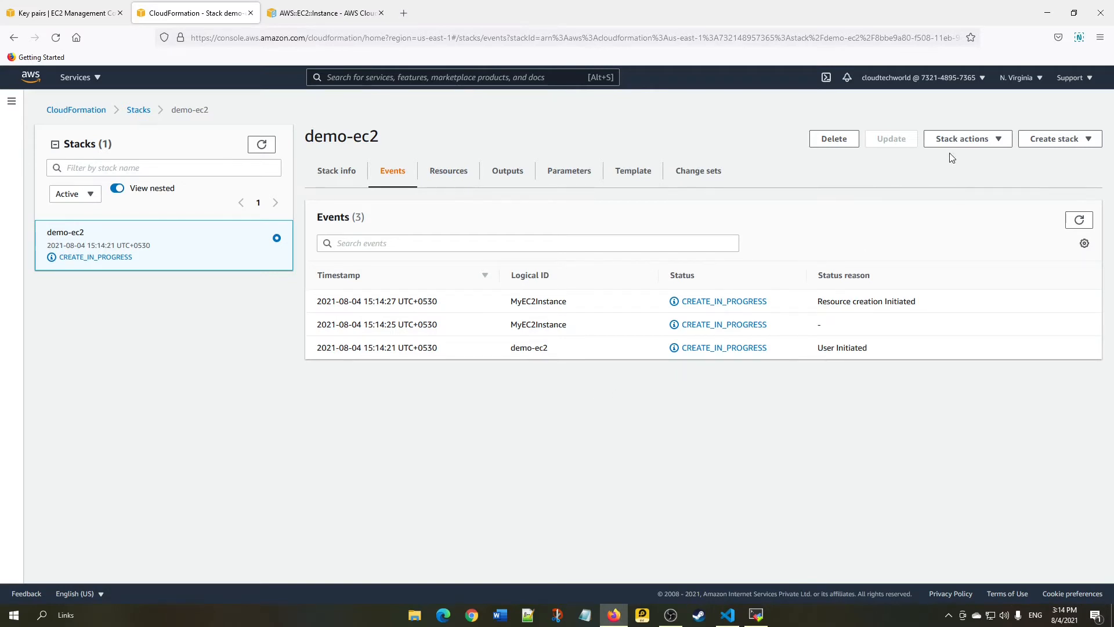
click(1070, 218)
click(1078, 220)
click(1075, 225)
- Check the KeyName line of myec2.yml in Visual Studio Code, then refresh and review the demo-ec2 events in Firefox
key(alt+Tab)
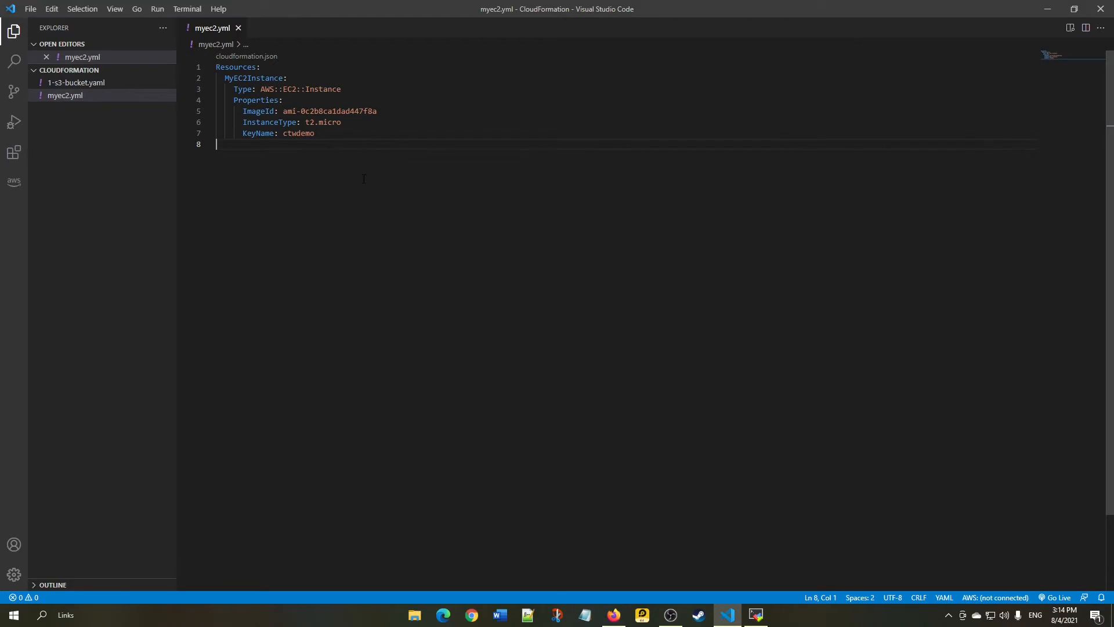
click(326, 134)
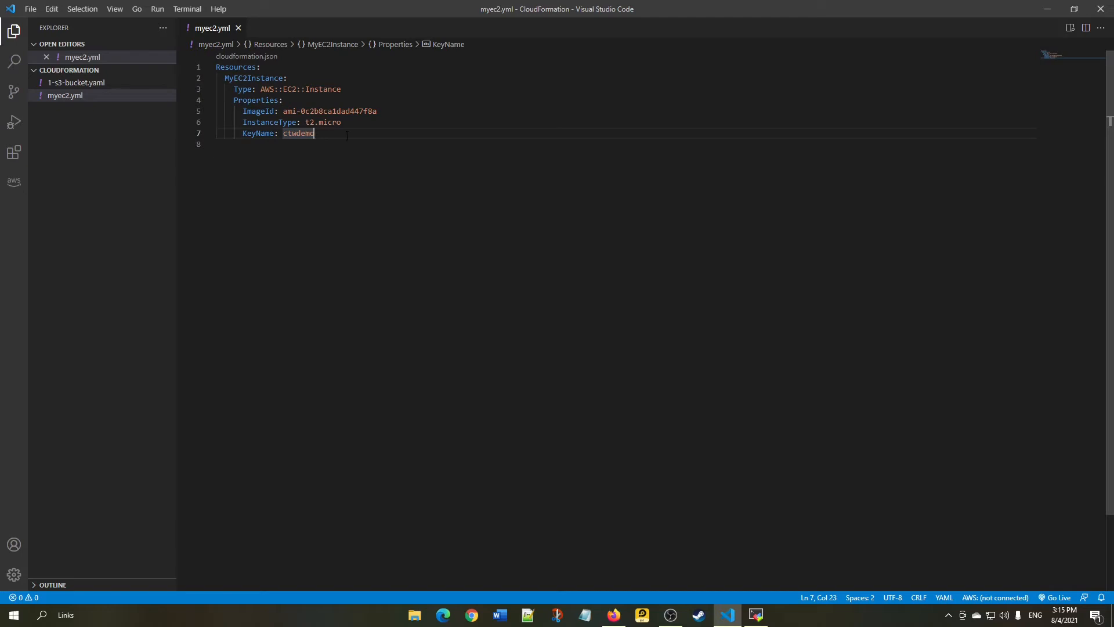
key(alt+Tab)
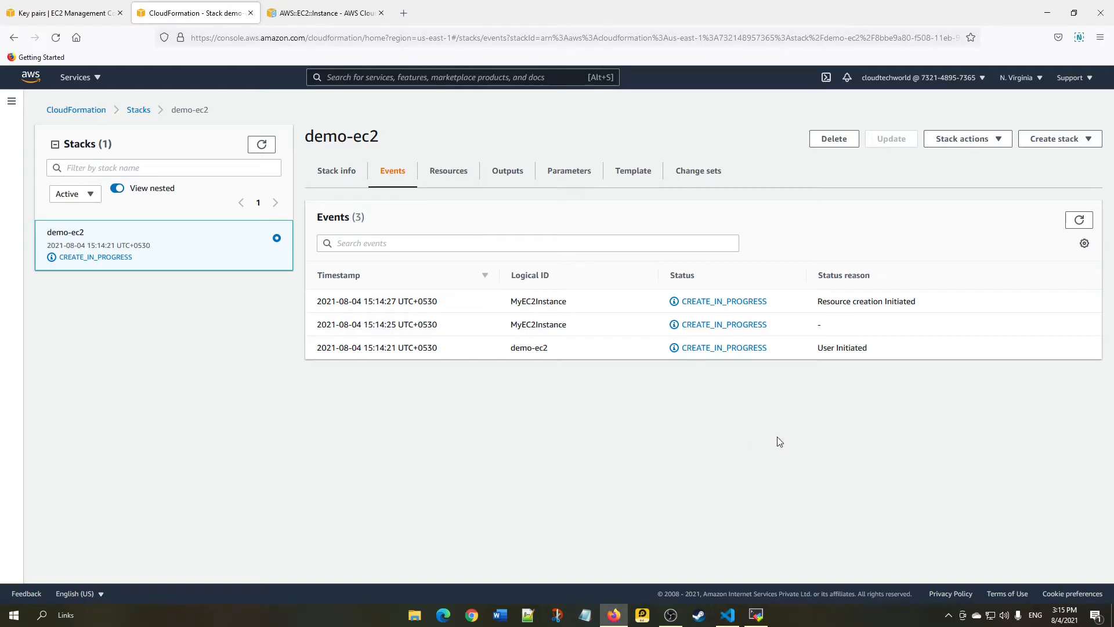
click(1079, 221)
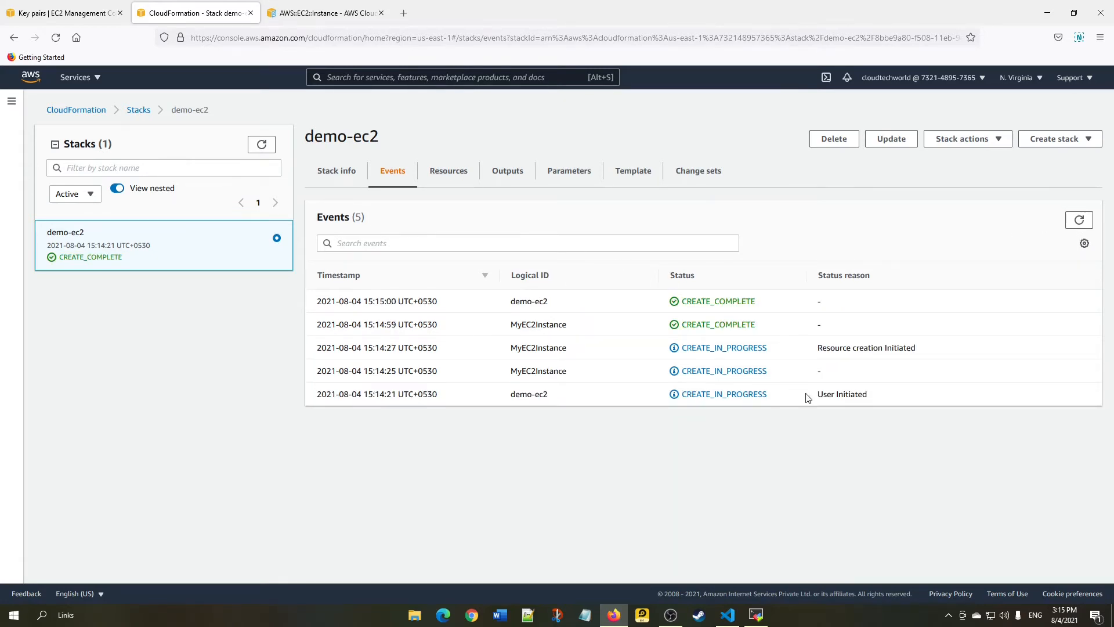
drag(875, 402, 321, 311)
click(382, 453)
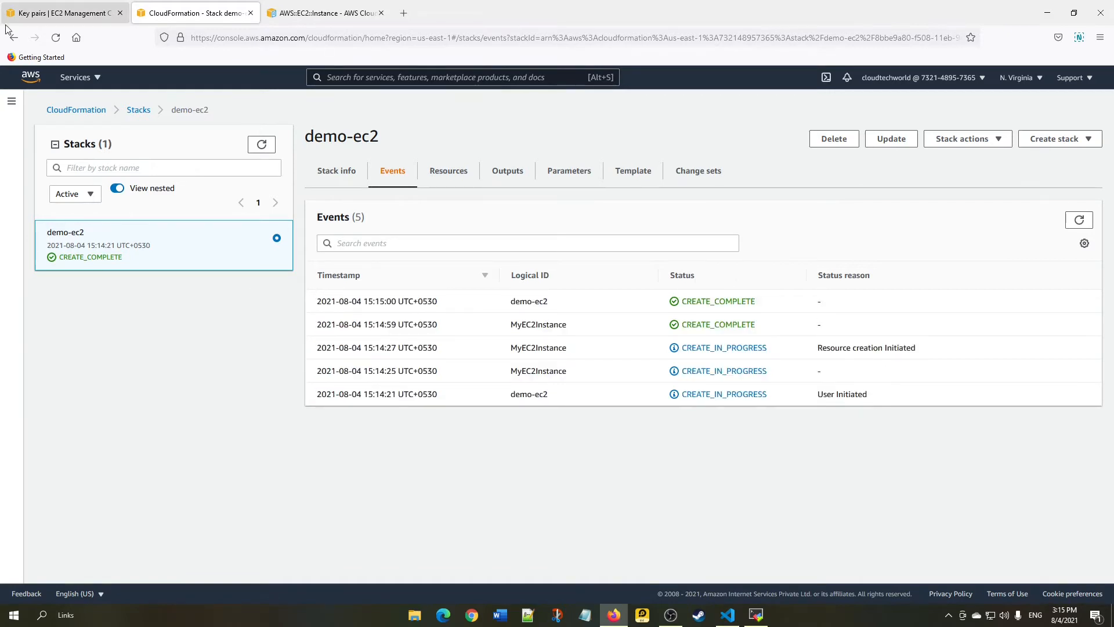
- Search the AWS console for "ec2" in the key pairs tab, open the EC2 service and list the running instances
click(64, 18)
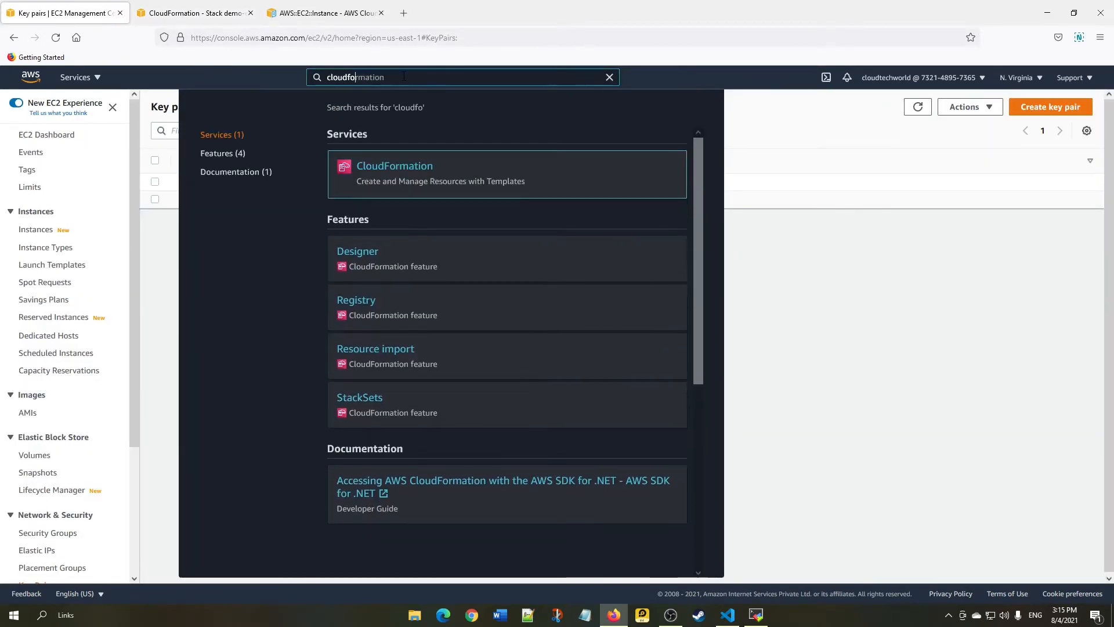
click(403, 77)
text(ec2)
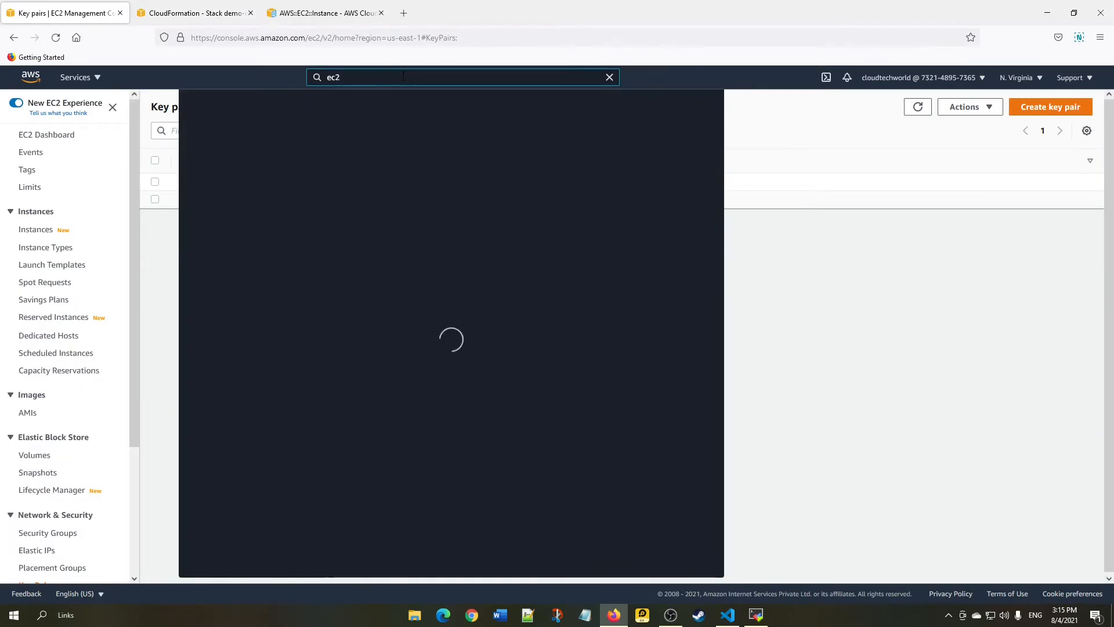
click(370, 169)
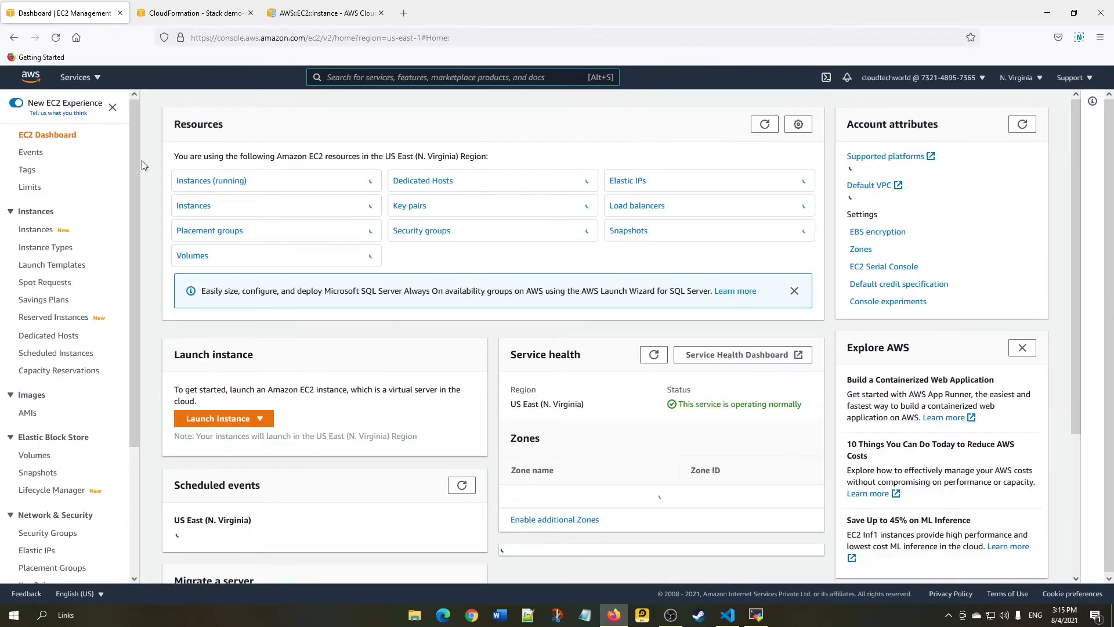
click(209, 181)
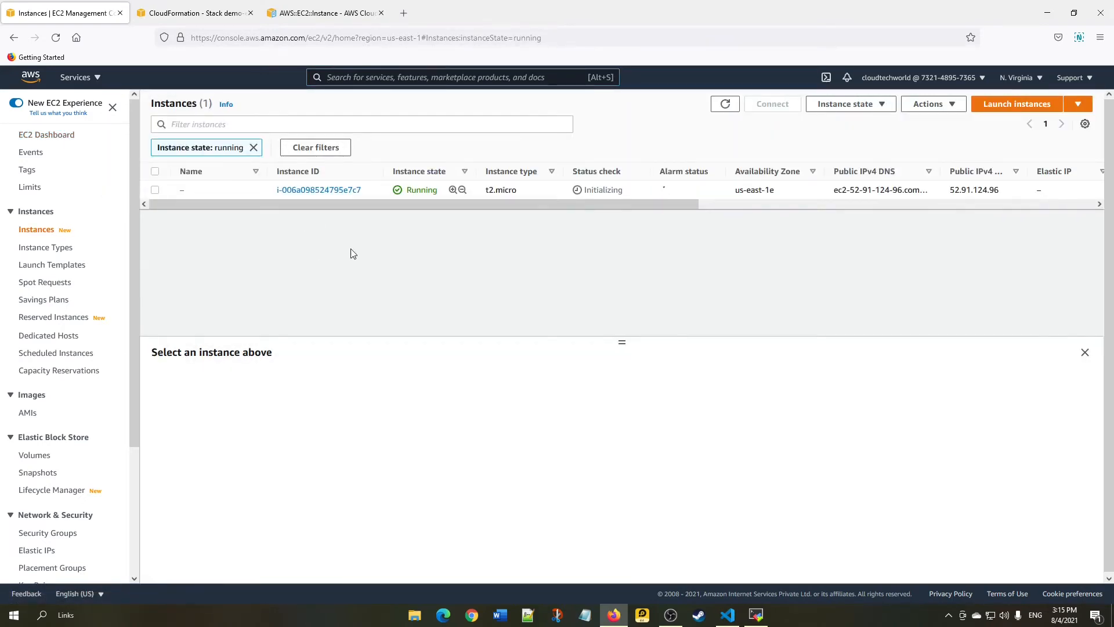
- Select the running t2.micro instance, refresh the instance list and enlarge the instance details area
drag(622, 347, 623, 384)
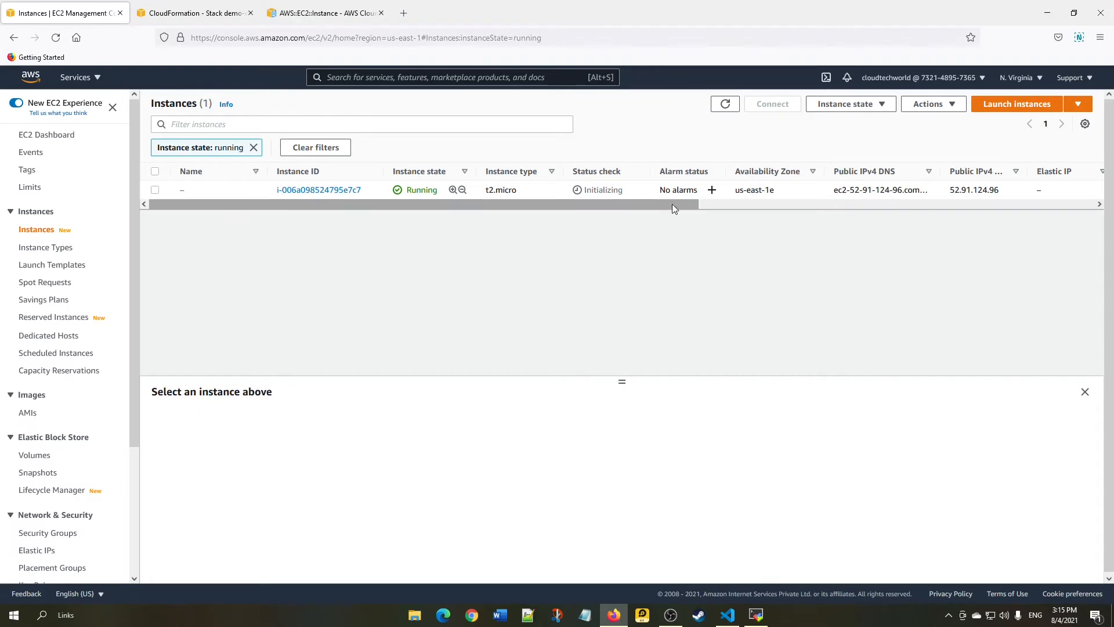
double_click(599, 190)
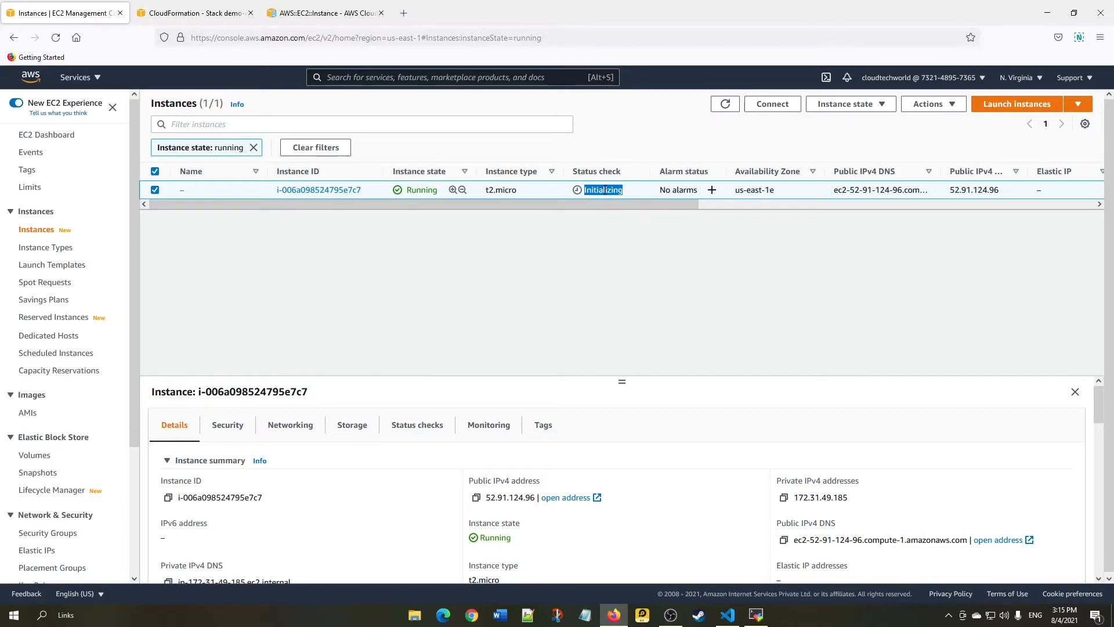
click(614, 273)
click(729, 107)
drag(621, 381, 614, 251)
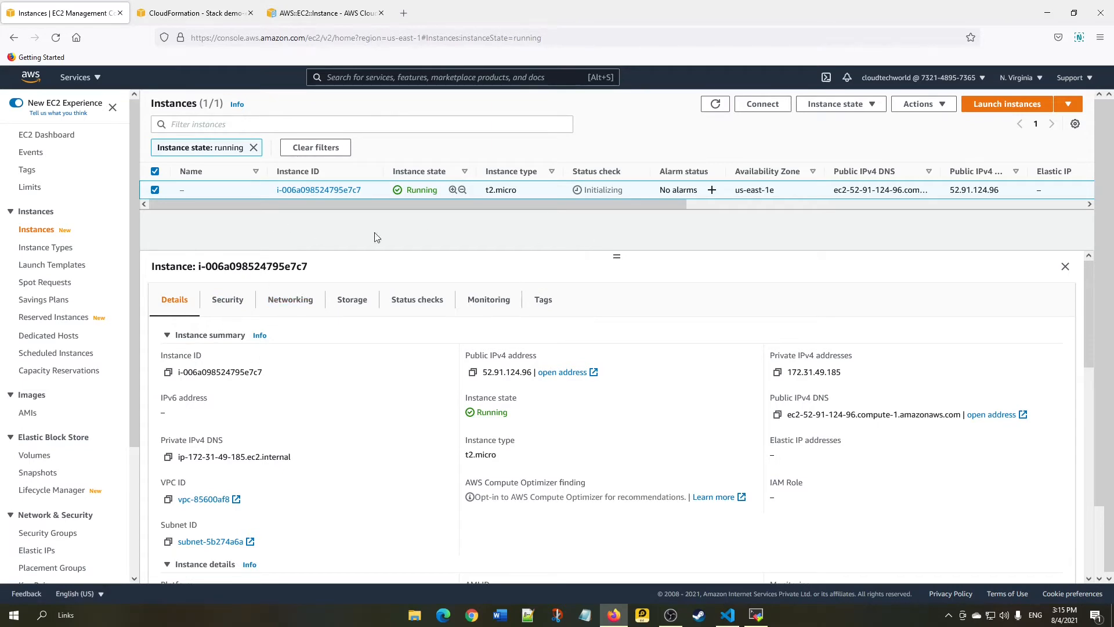
- Open the instance's default security group in a new tab and dismiss the Reachability Analyzer notice
click(245, 300)
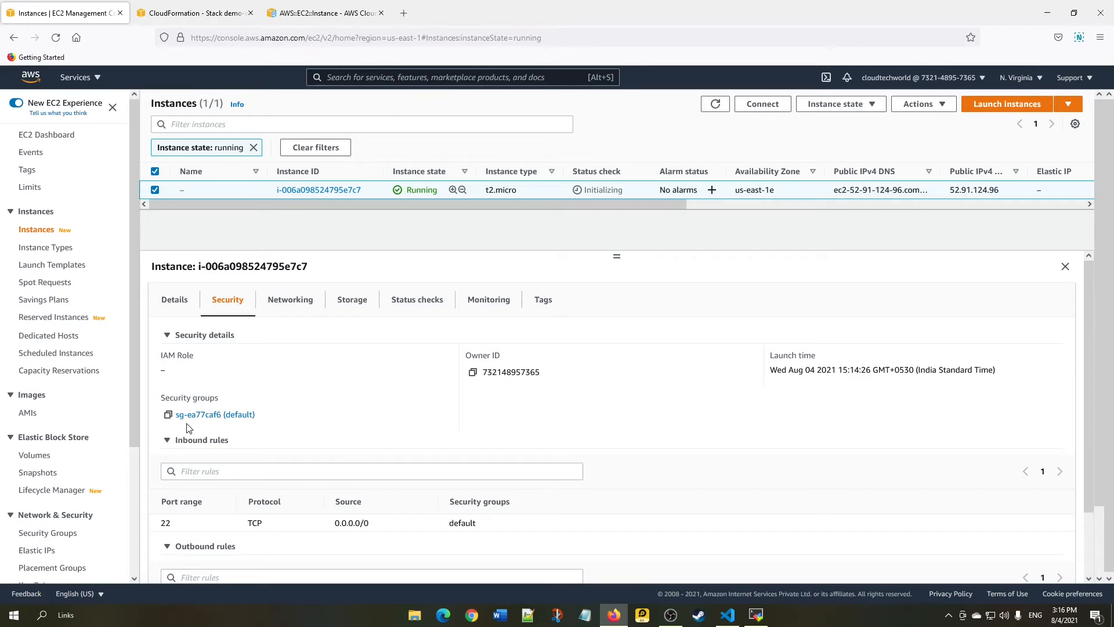
middle_click(208, 414)
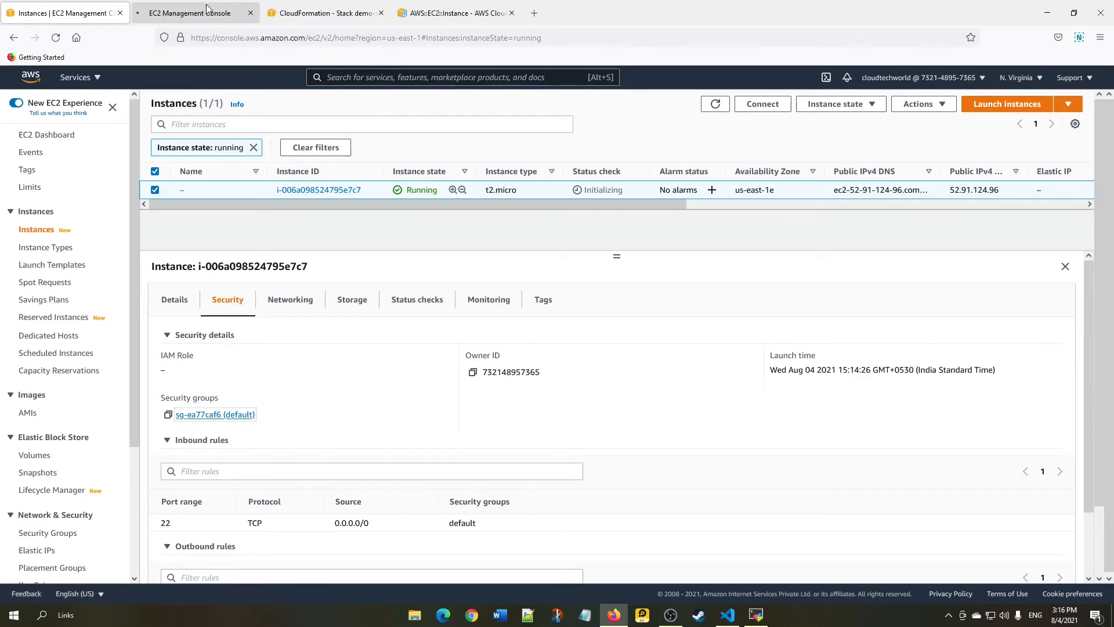
click(209, 14)
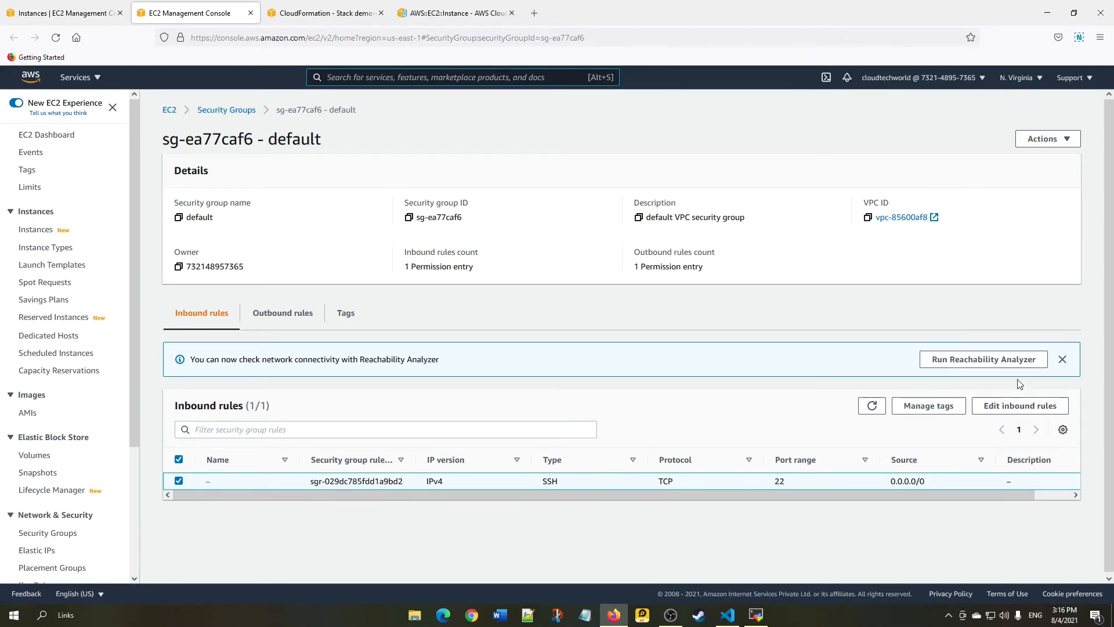
click(1063, 360)
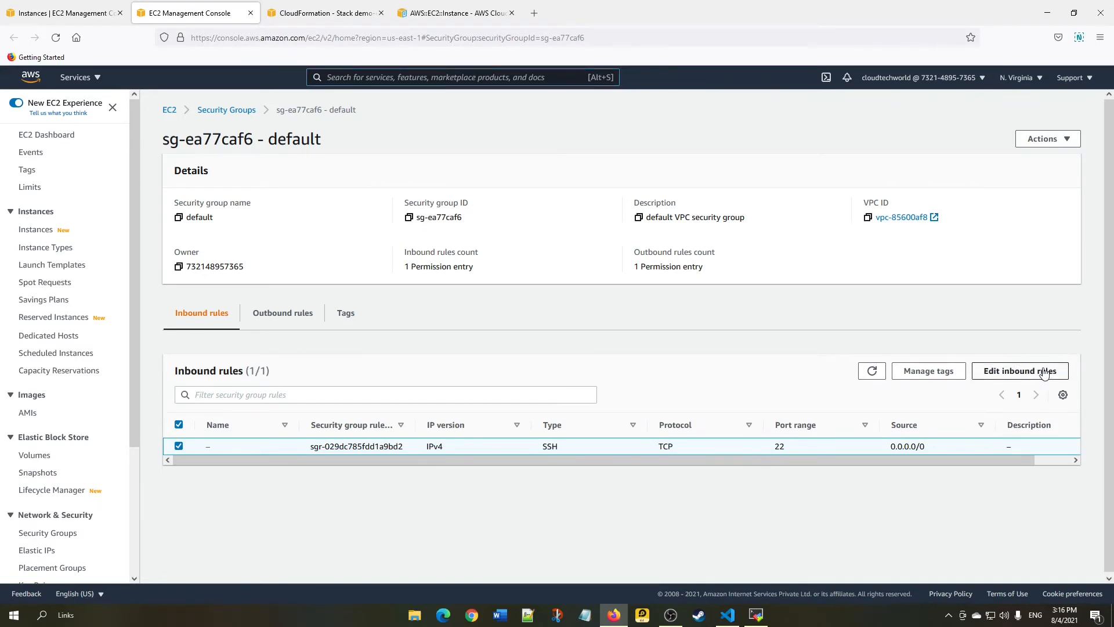
- Examine the SSH inbound rule's source options and its 0.0.0.0/0 range in the rule editor, and leave without saving
click(1007, 373)
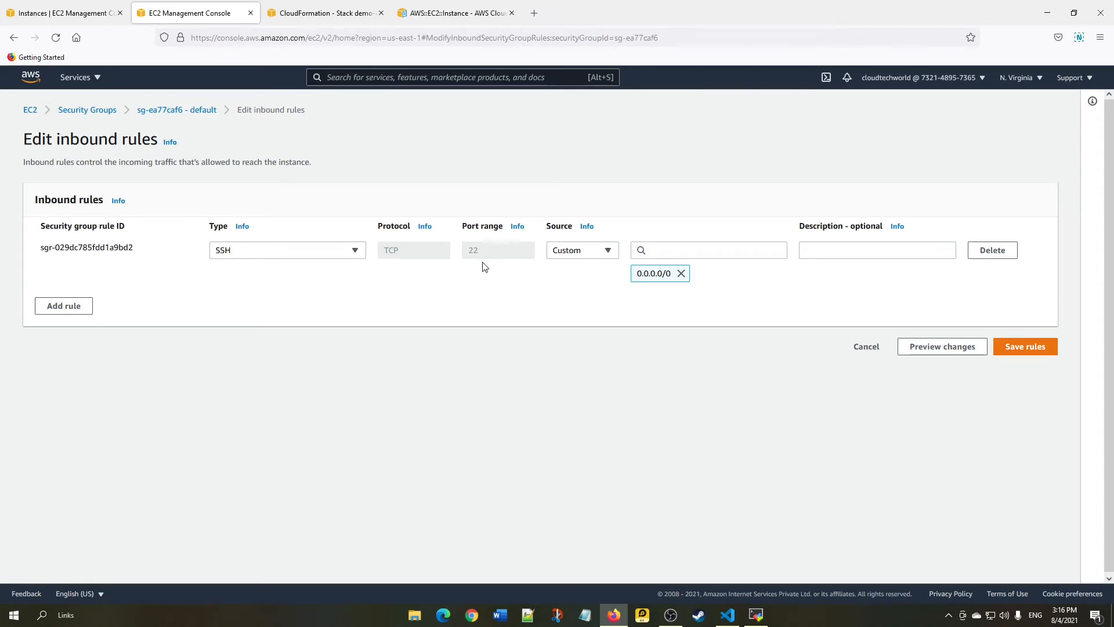
click(603, 253)
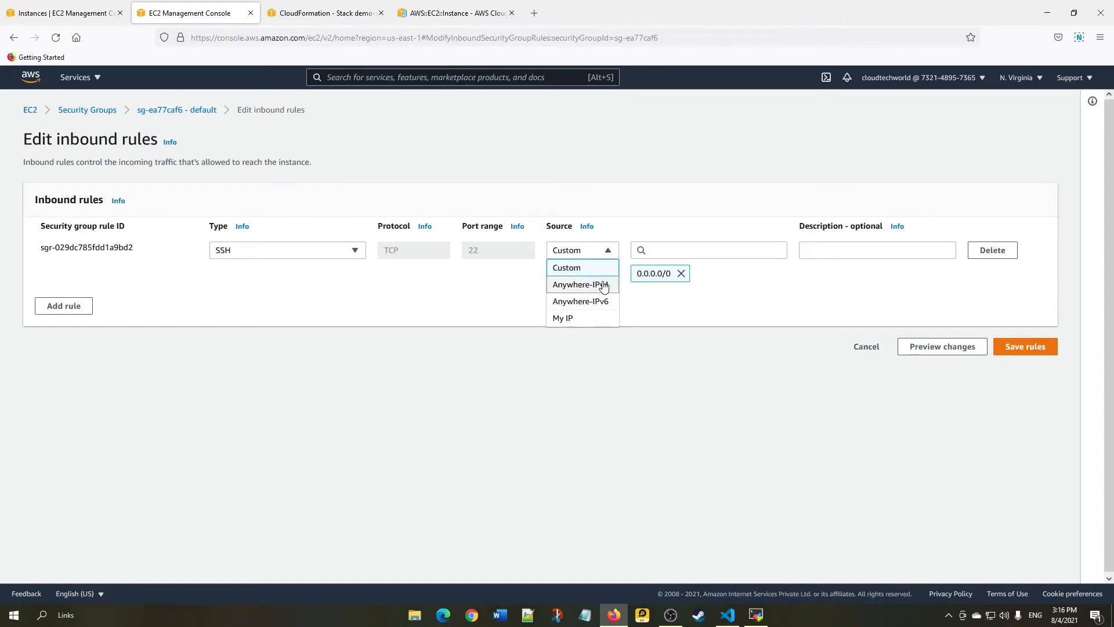
click(730, 312)
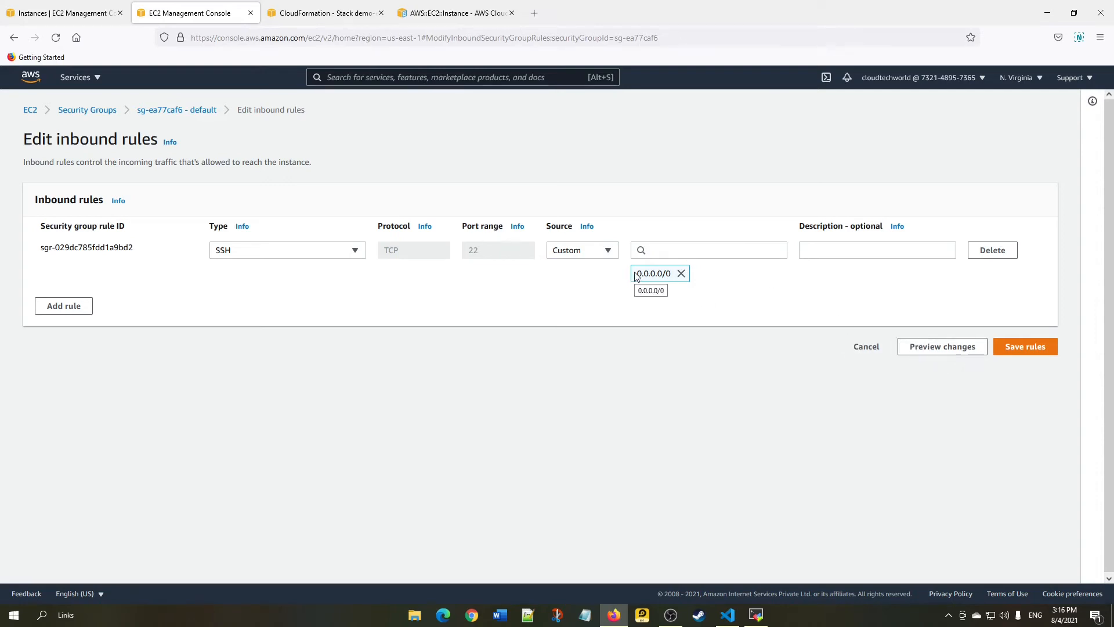
drag(636, 276, 673, 275)
click(686, 313)
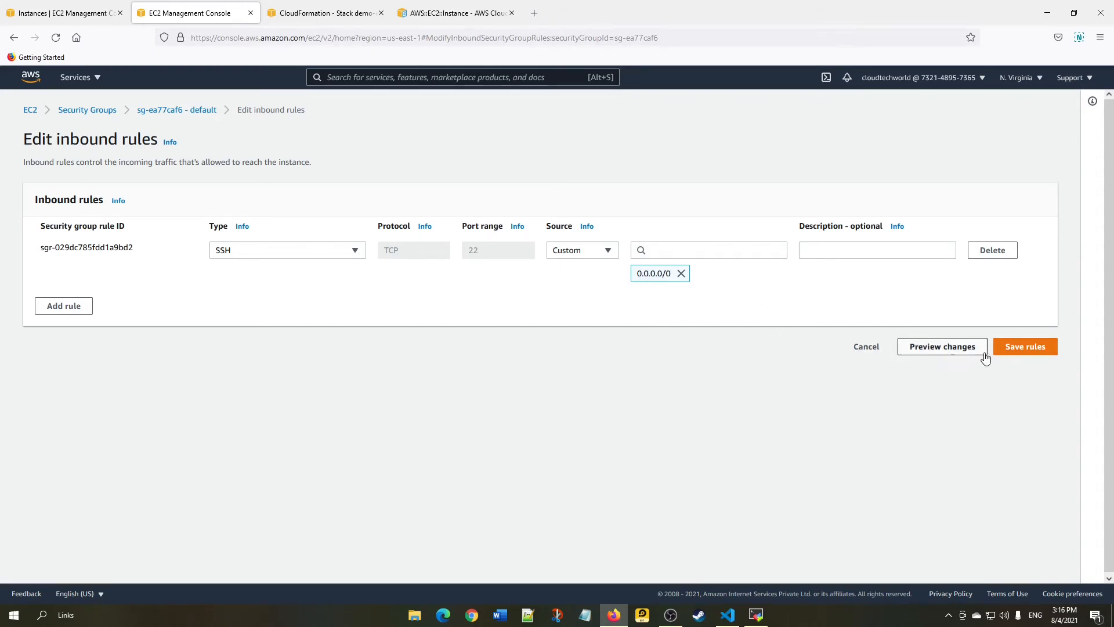
click(862, 348)
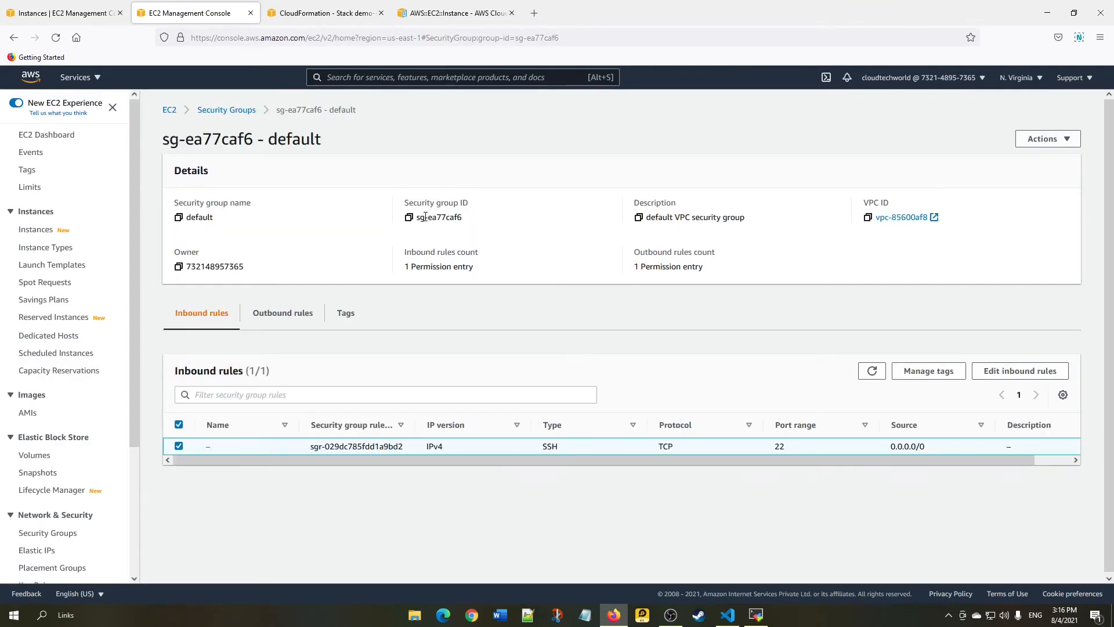
- Refresh the running instances list, copy the selected instance's public IPv4 address from its details and switch to MobaXterm
click(93, 13)
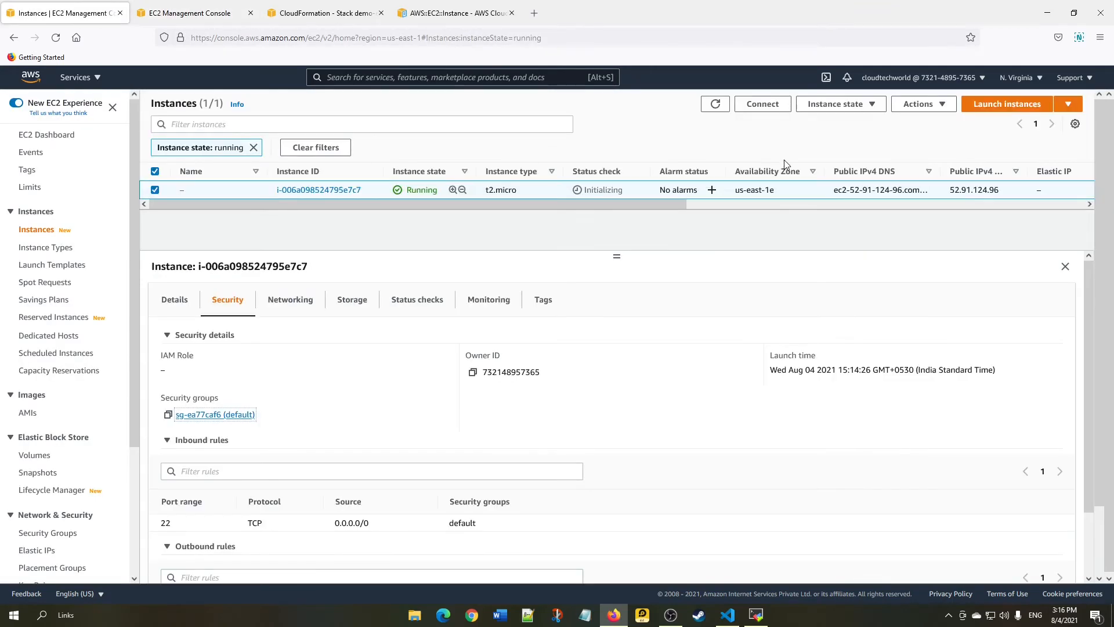
click(716, 105)
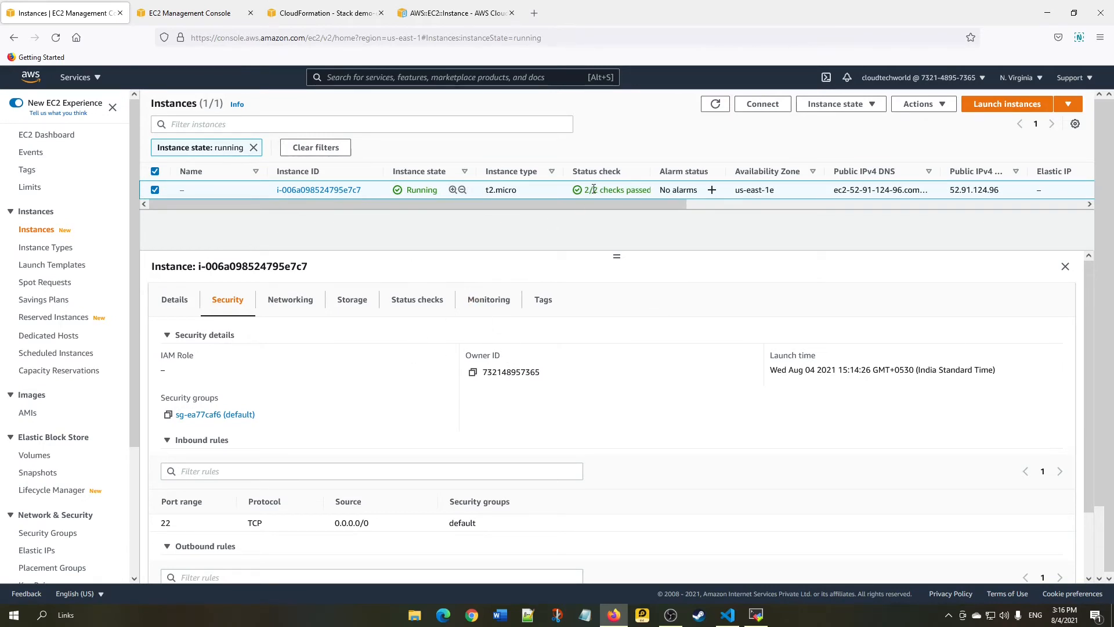
click(174, 300)
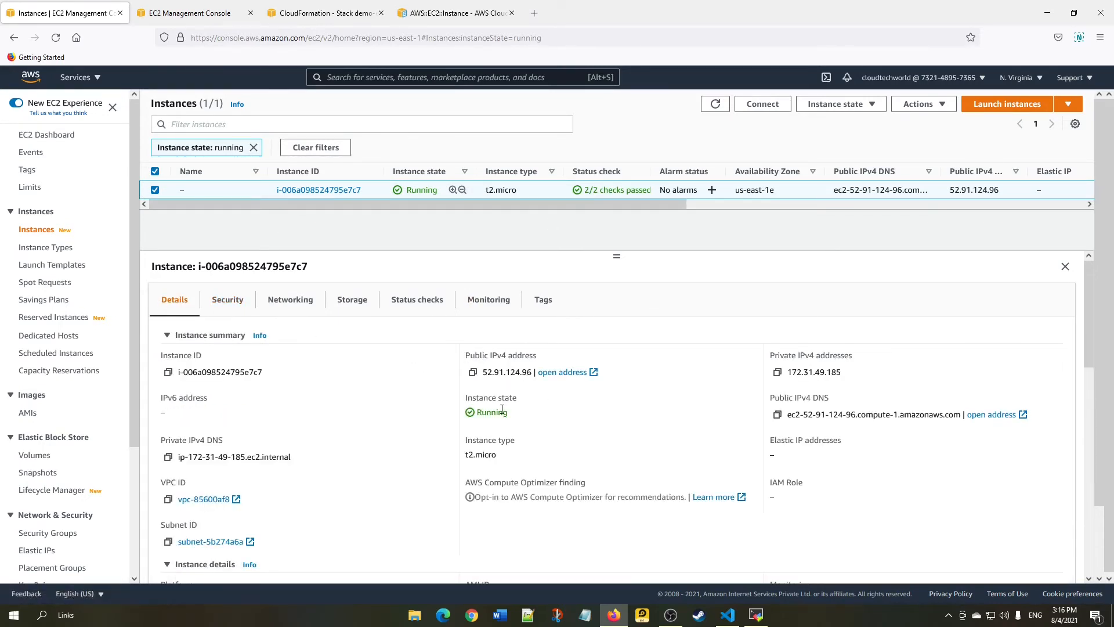
click(473, 374)
click(757, 615)
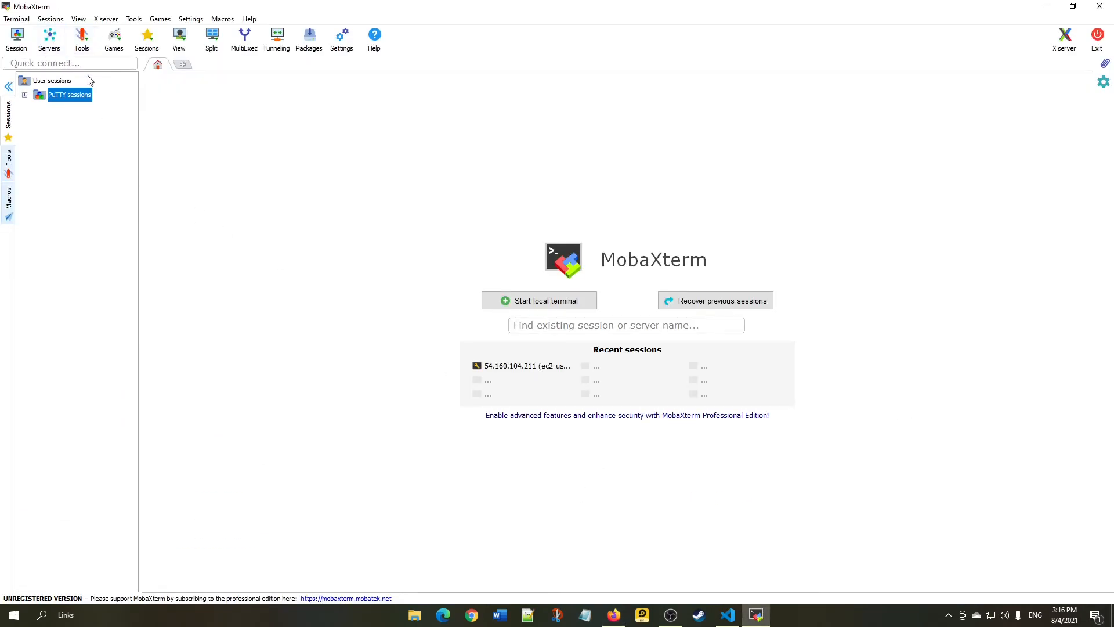
- Create a new SSH session with the copied public IPv4 address 52.91.124.96 as the remote host
click(16, 38)
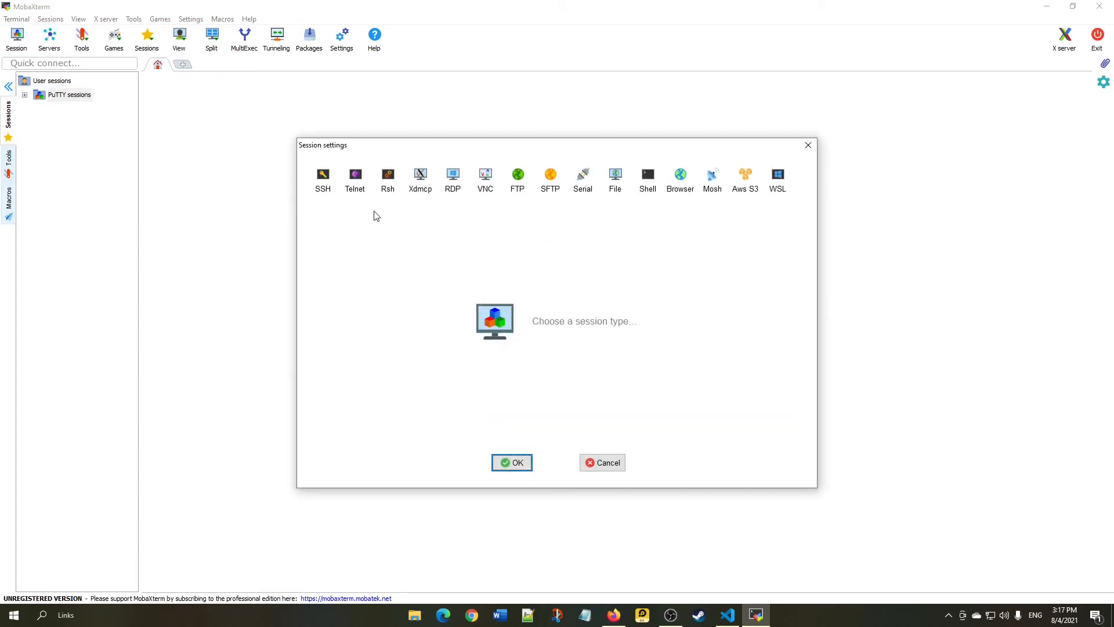
click(323, 180)
key(ctrl+v)
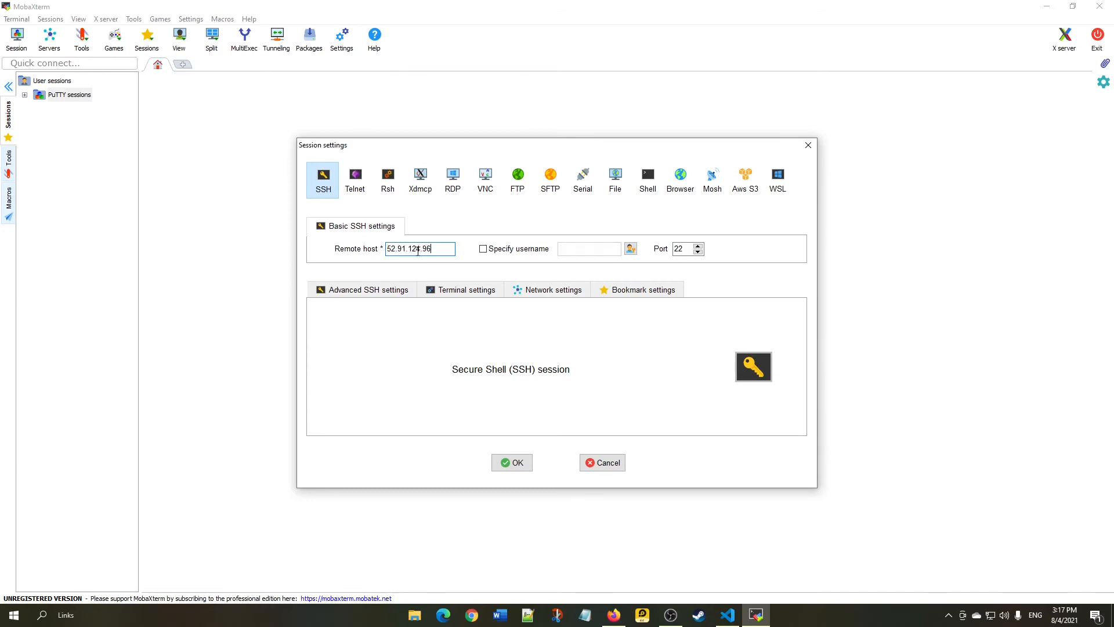
- Set the SSH session to use the private key file ctwdemo.pem from Downloads and start the connection
click(380, 291)
click(375, 399)
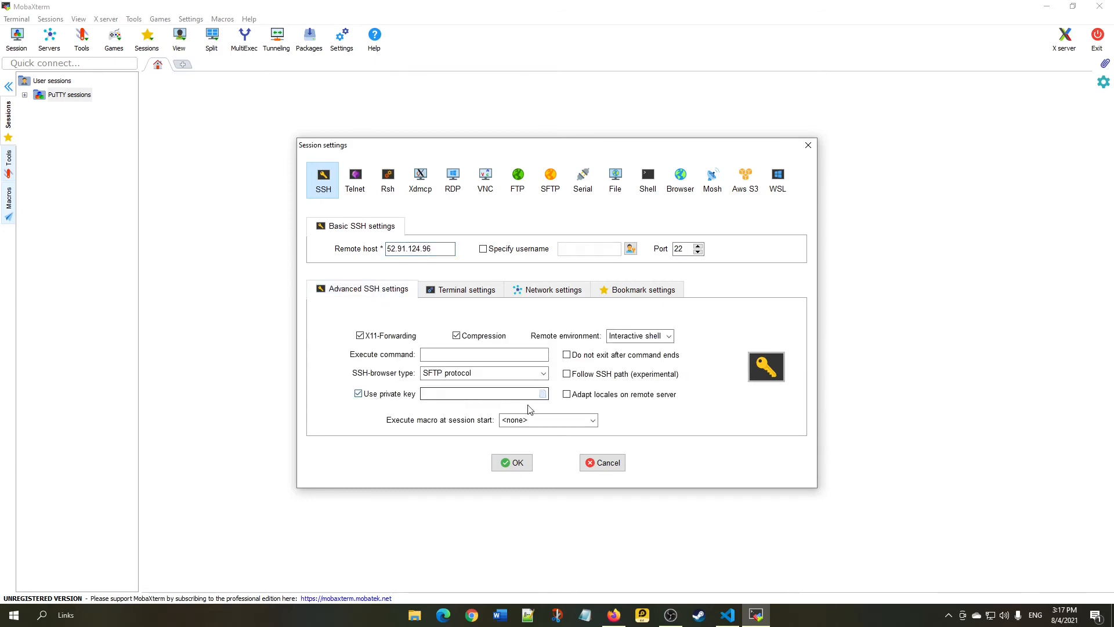
click(543, 394)
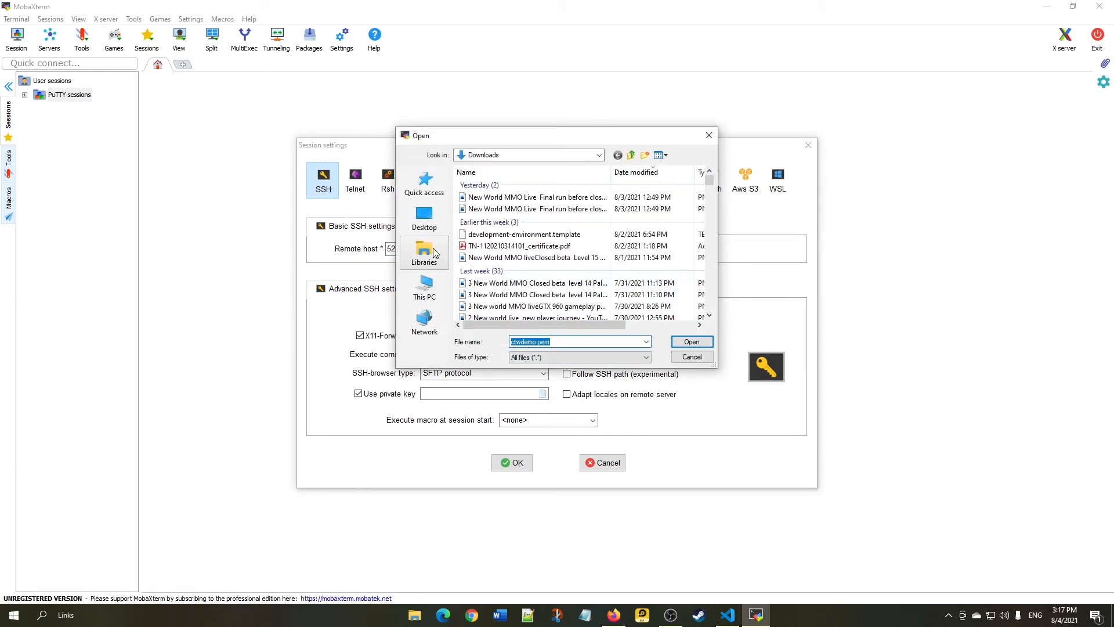
scroll(511, 250, down, 5)
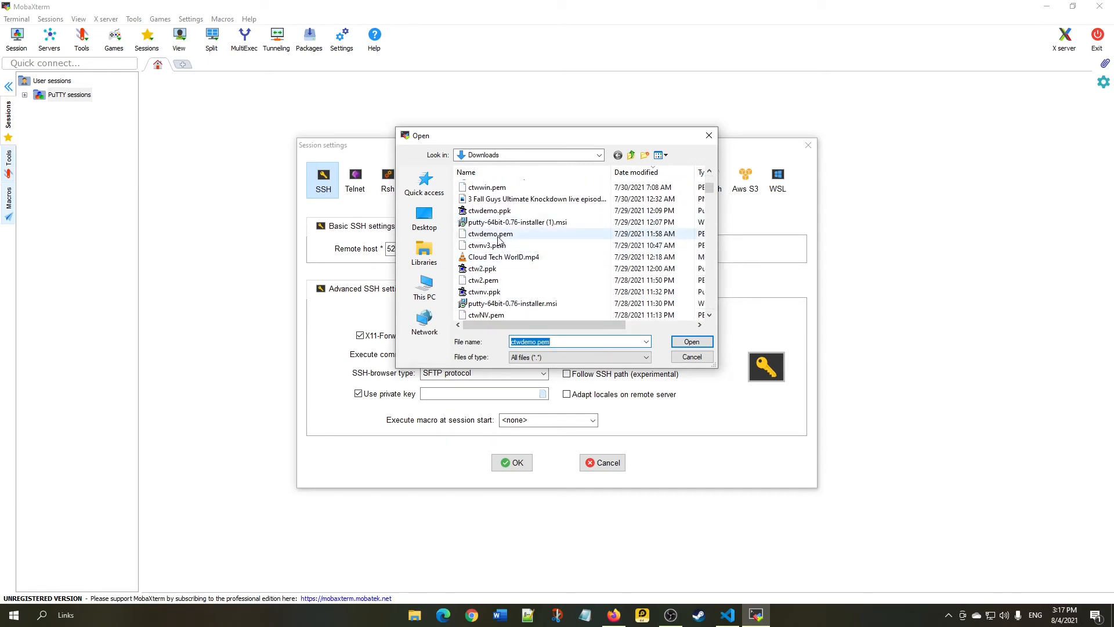
double_click(498, 236)
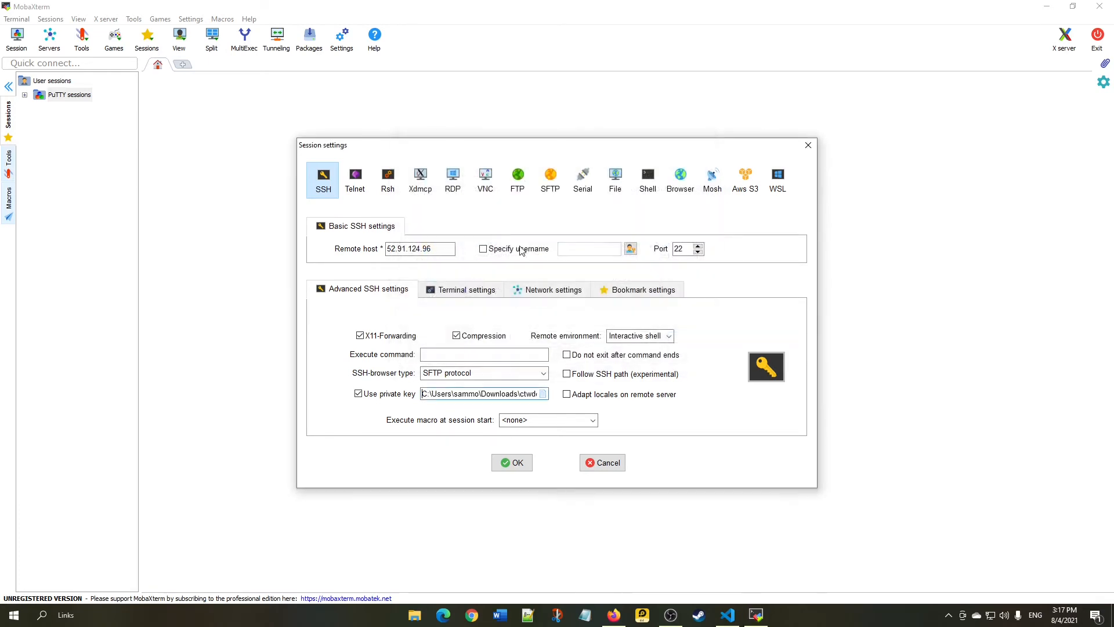
click(516, 462)
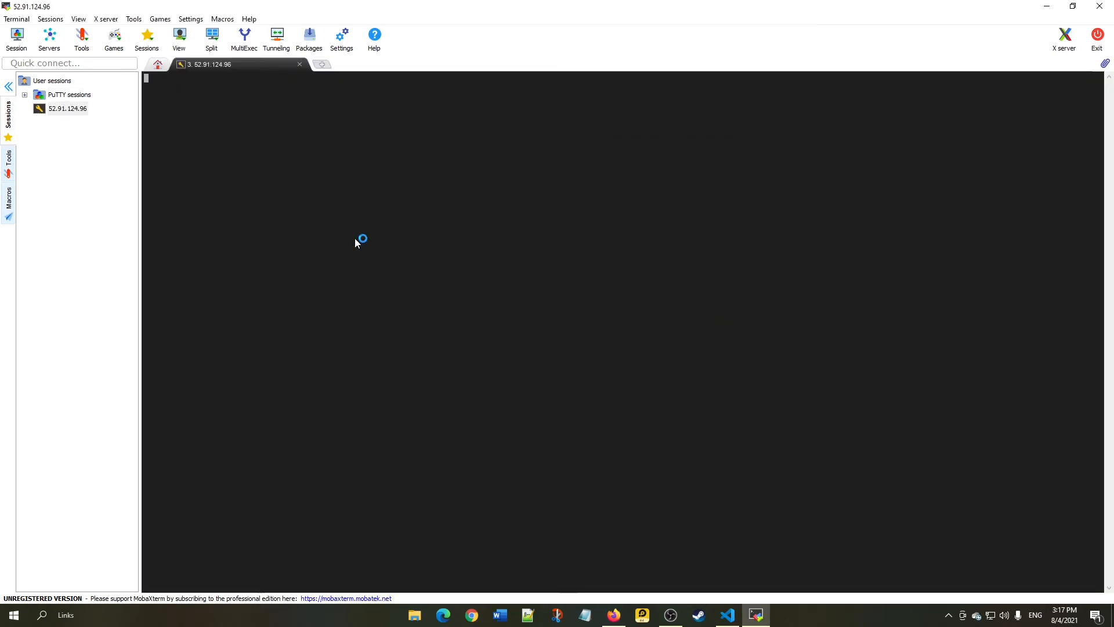
- Log in to the instance as ec2-user
text(ec2)
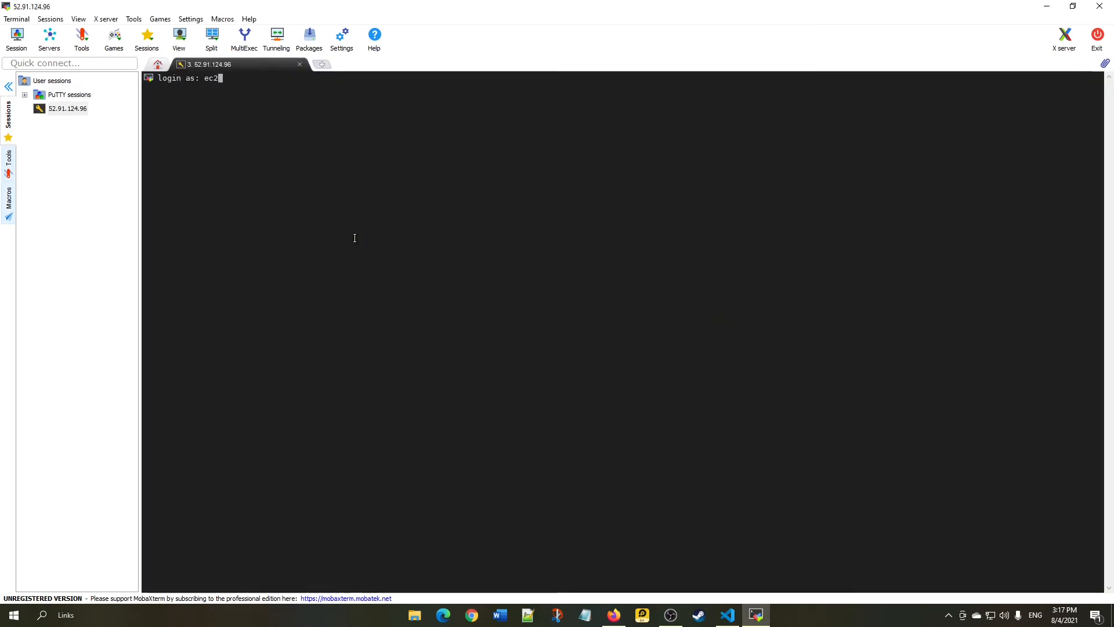
text(-user)
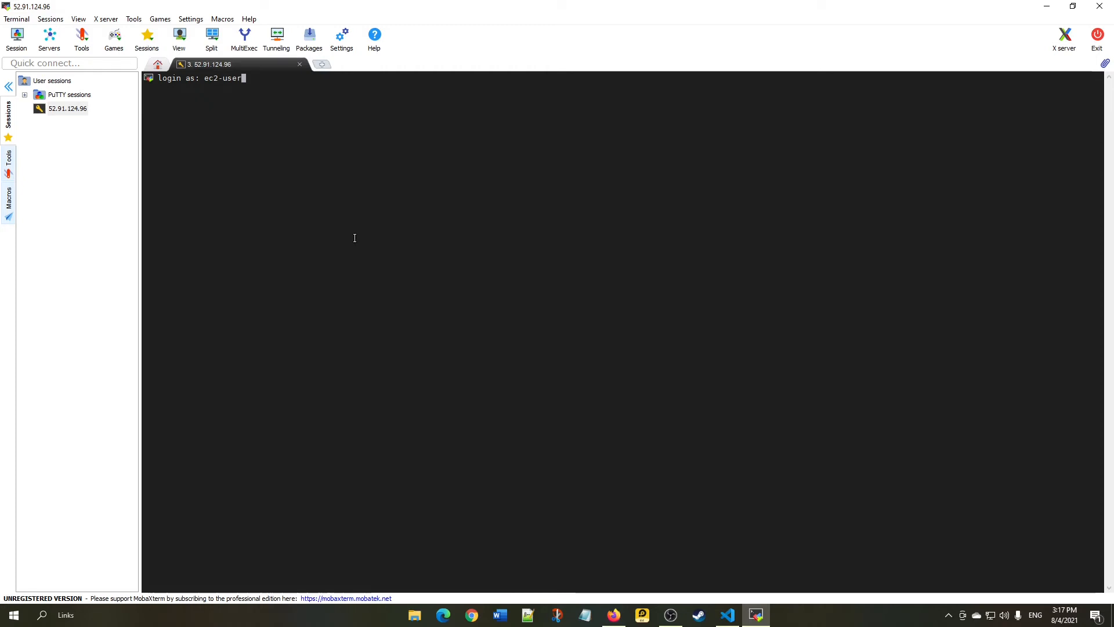
key(Return)
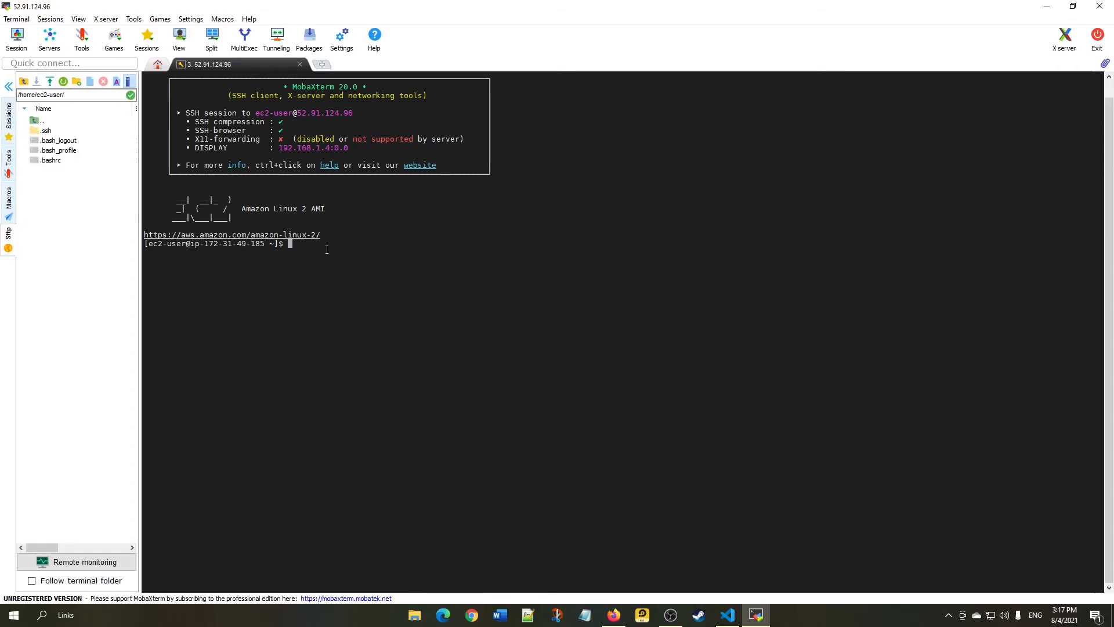
- Switch back to the browser and delete the demo-ec2 stack in CloudFormation, confirming the deletion
key(alt+Tab)
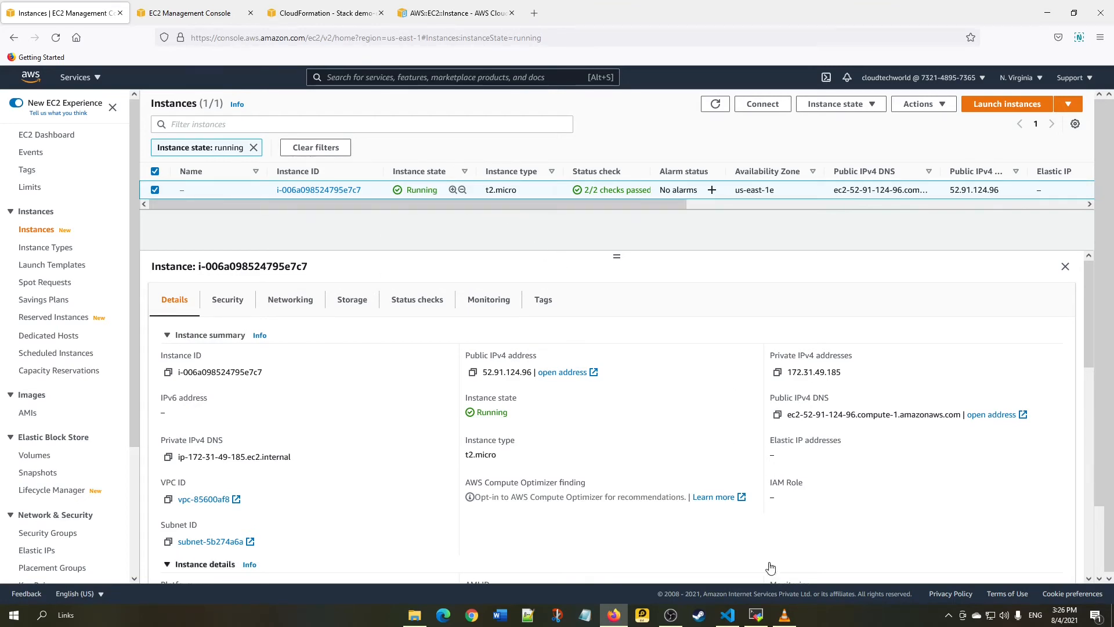
click(758, 615)
click(757, 615)
click(305, 15)
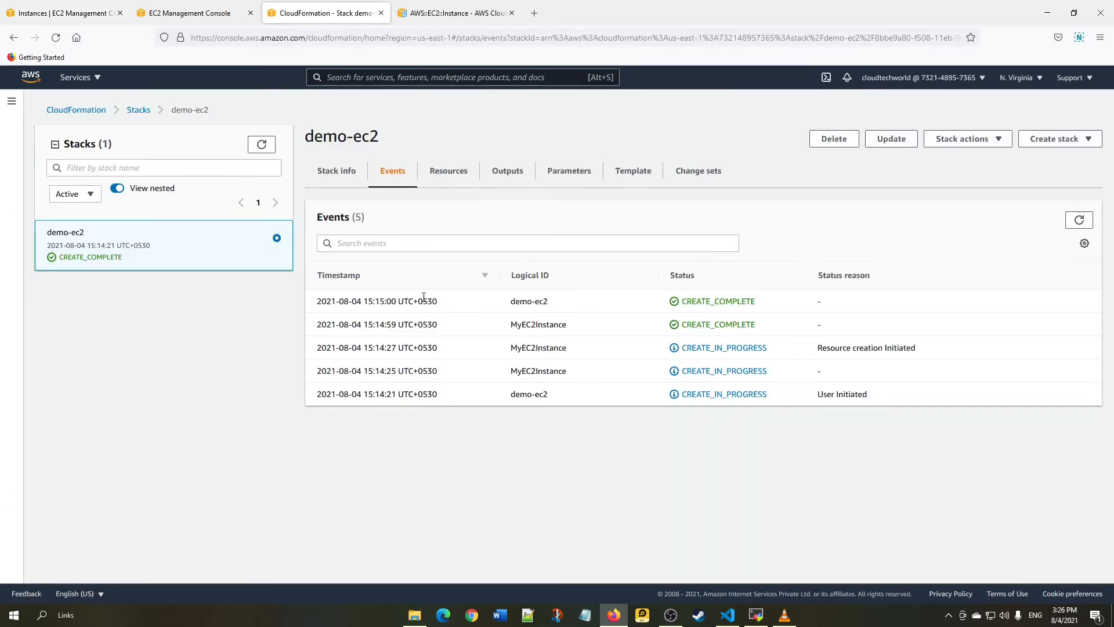
click(322, 180)
click(395, 176)
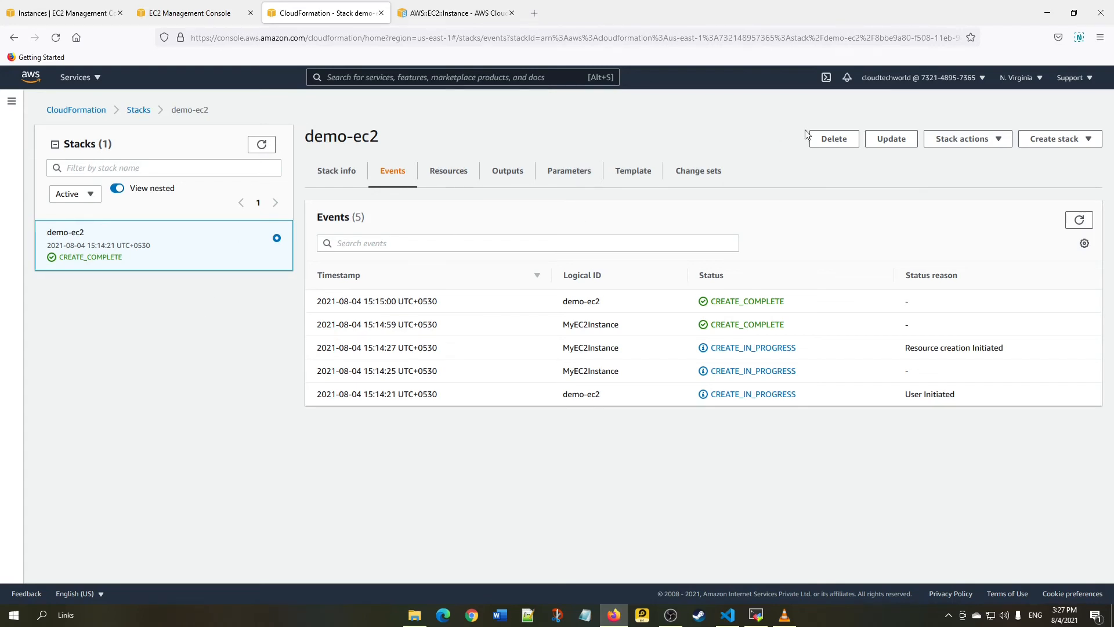
click(832, 141)
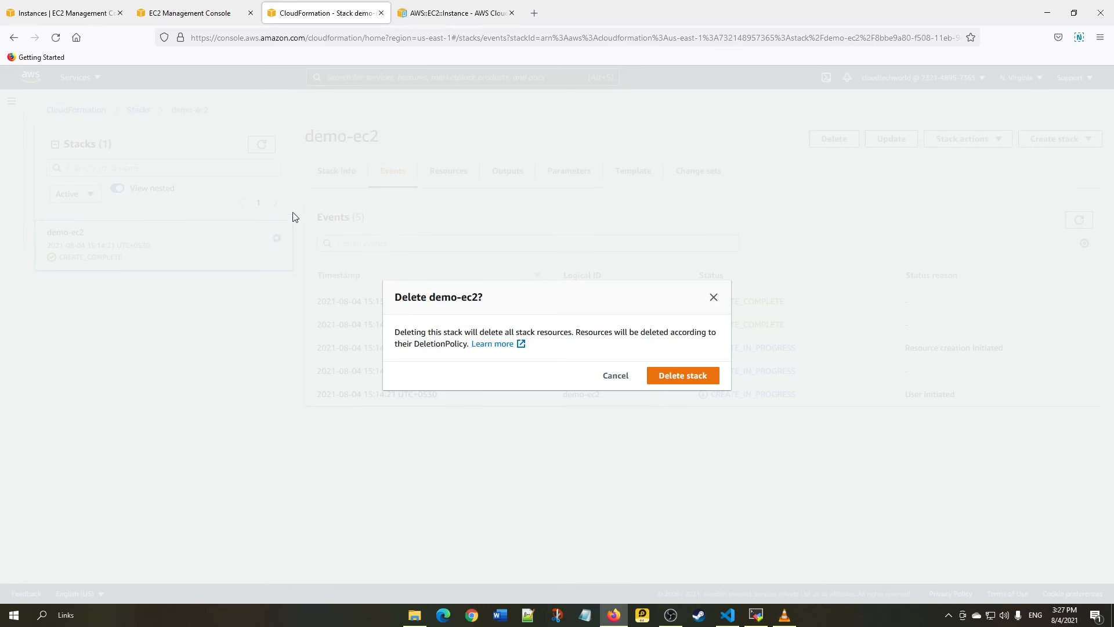
click(683, 378)
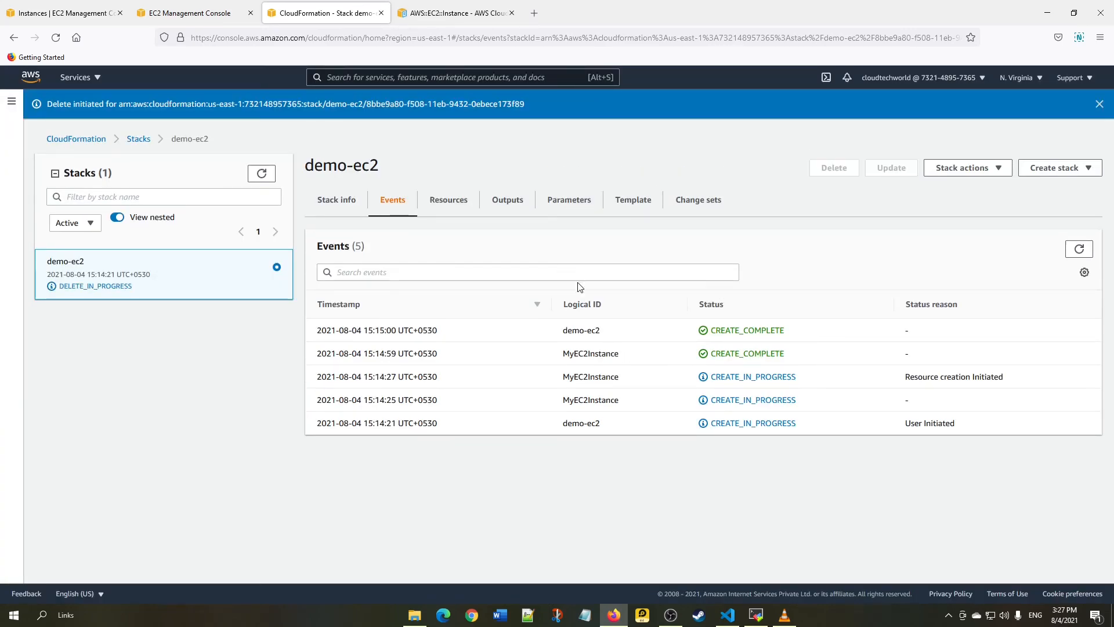
- Refresh the demo-ec2 stack's events repeatedly to follow the deletion of MyEC2Instance
click(1079, 251)
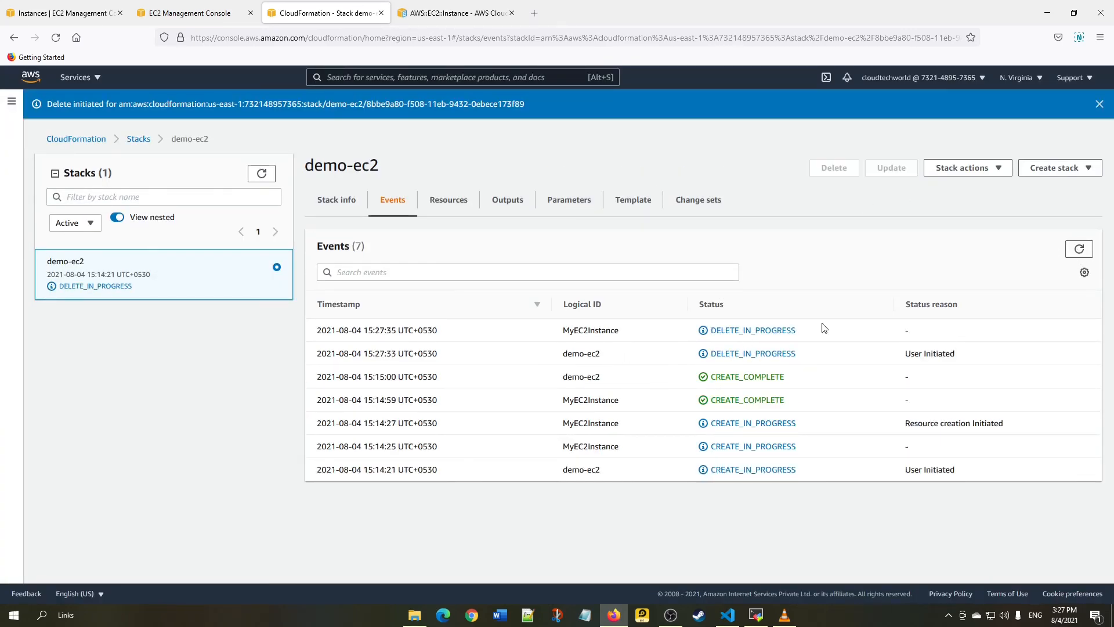
click(1080, 250)
click(1079, 250)
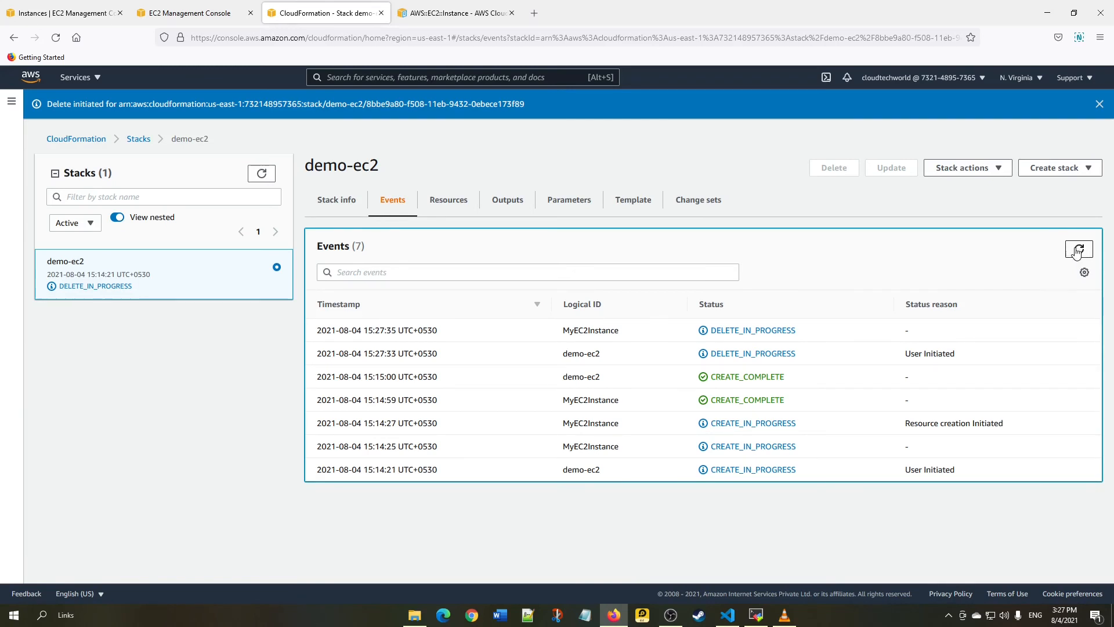
click(1077, 251)
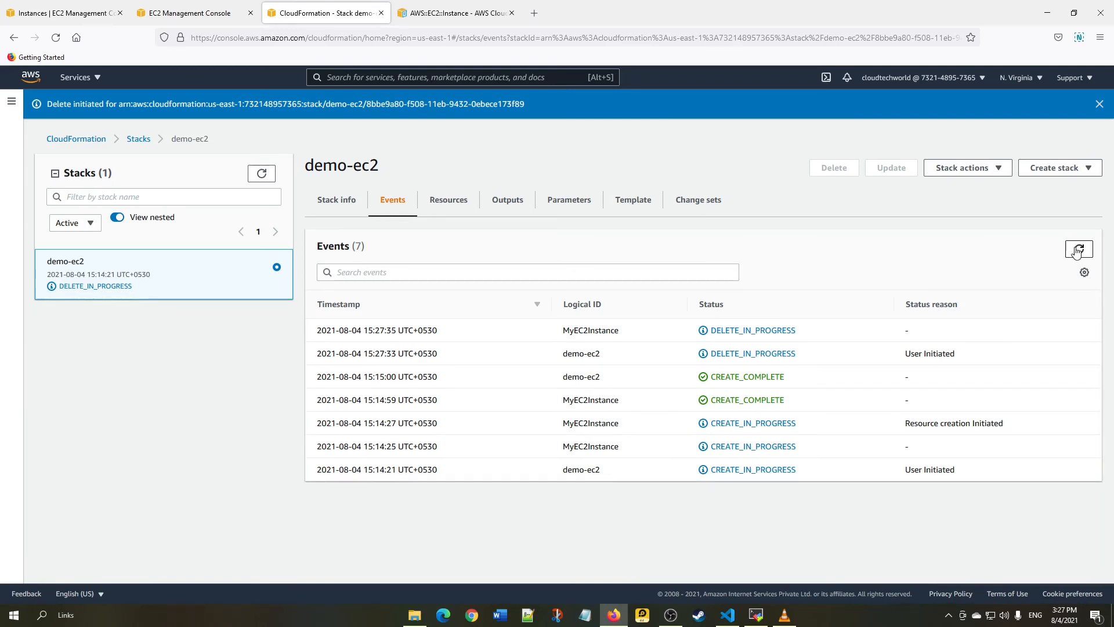
click(1077, 252)
click(1076, 250)
click(1081, 252)
click(443, 206)
click(390, 205)
click(1079, 248)
click(1080, 251)
click(1078, 251)
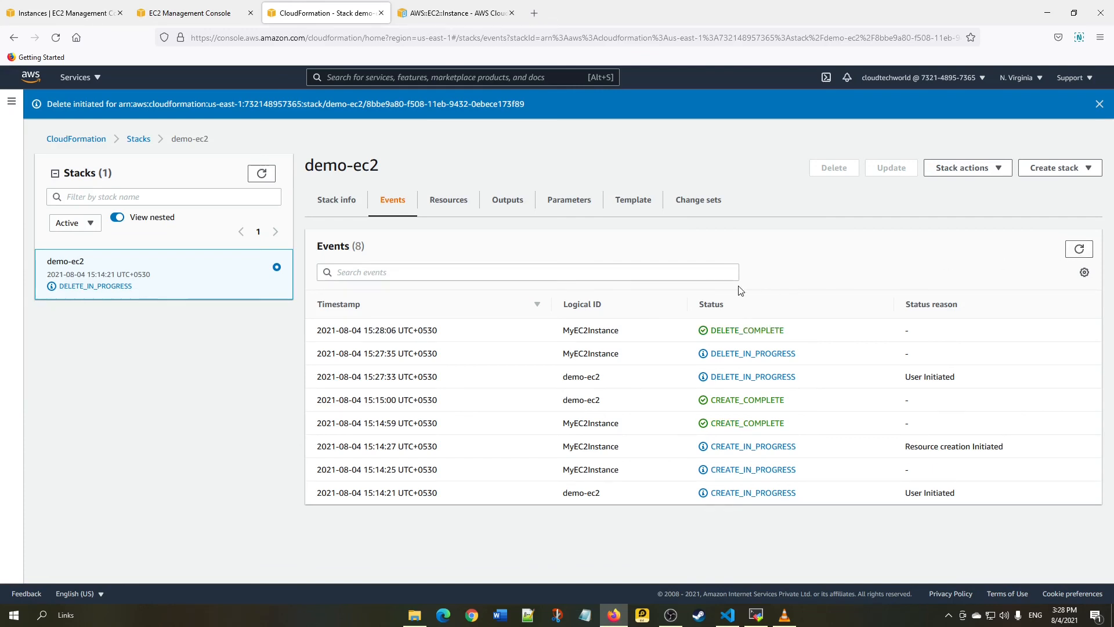
double_click(753, 330)
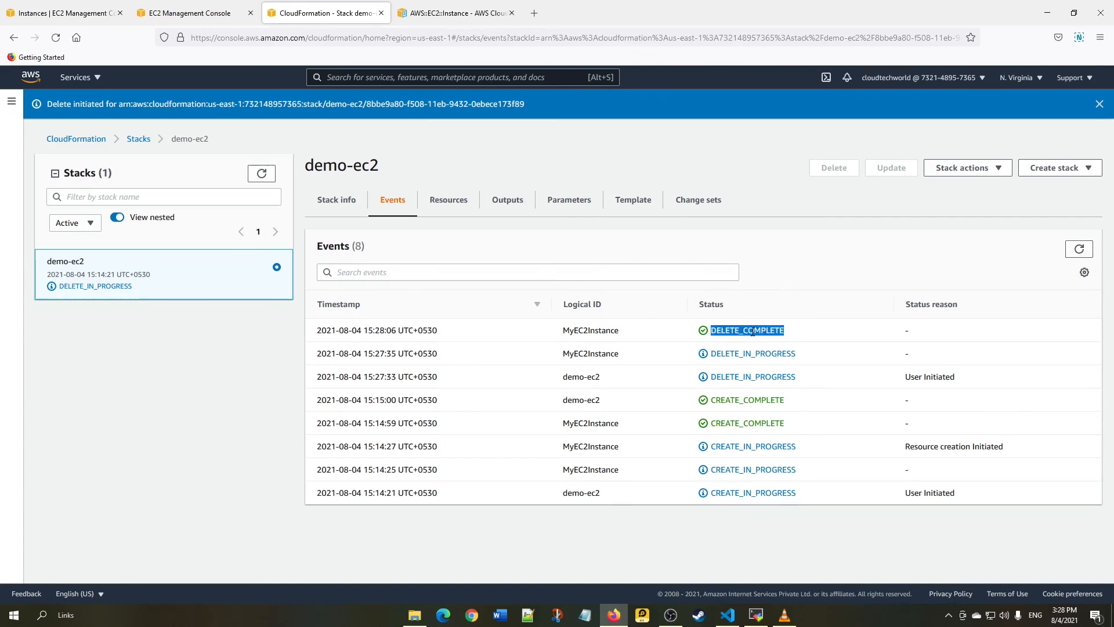
- Refresh the EC2 instances list, remove the running-state filter and check the state of the stack's instance
click(76, 9)
click(155, 190)
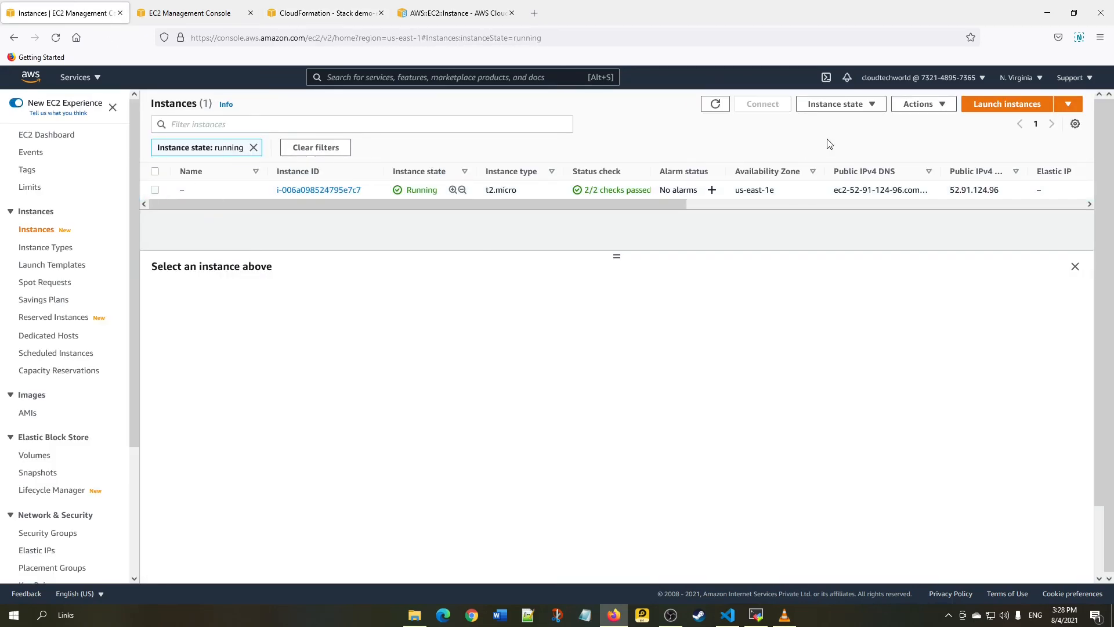
click(715, 105)
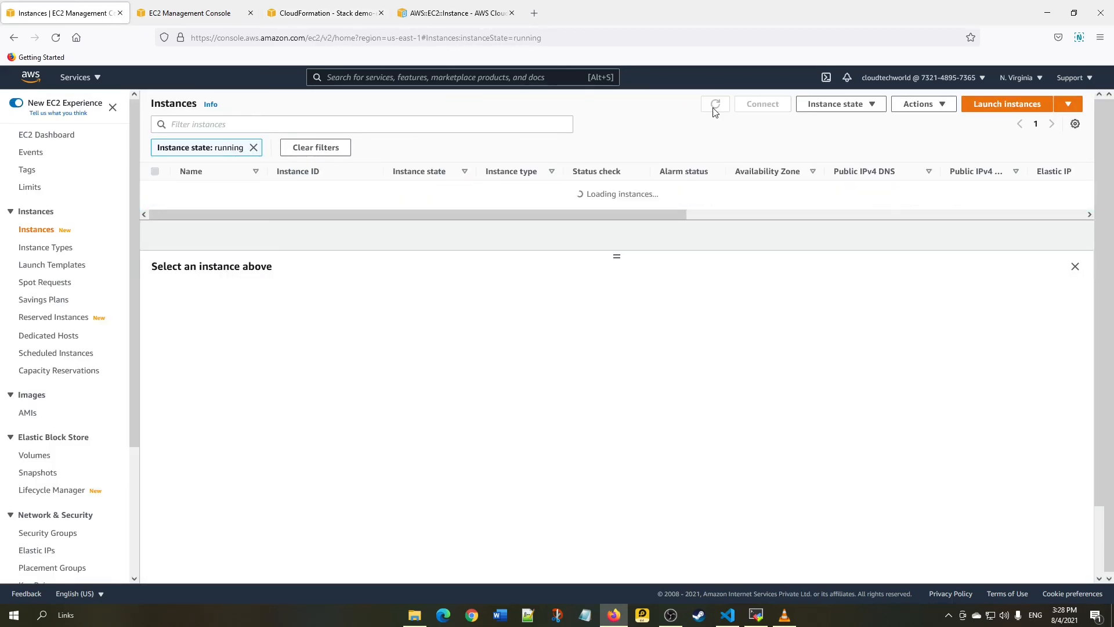
click(254, 148)
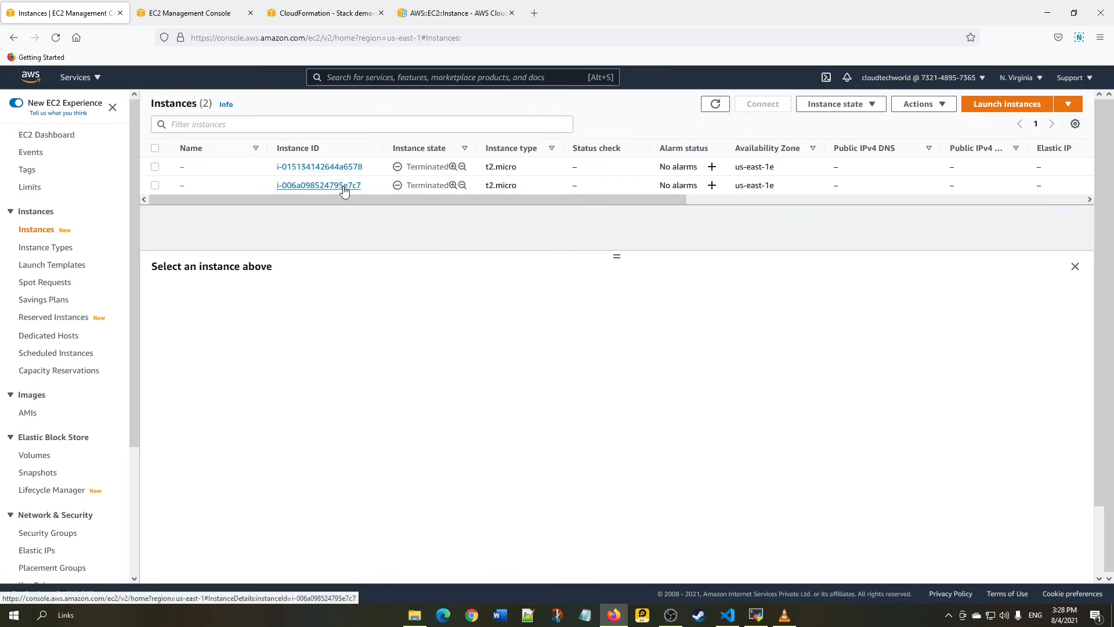
click(155, 167)
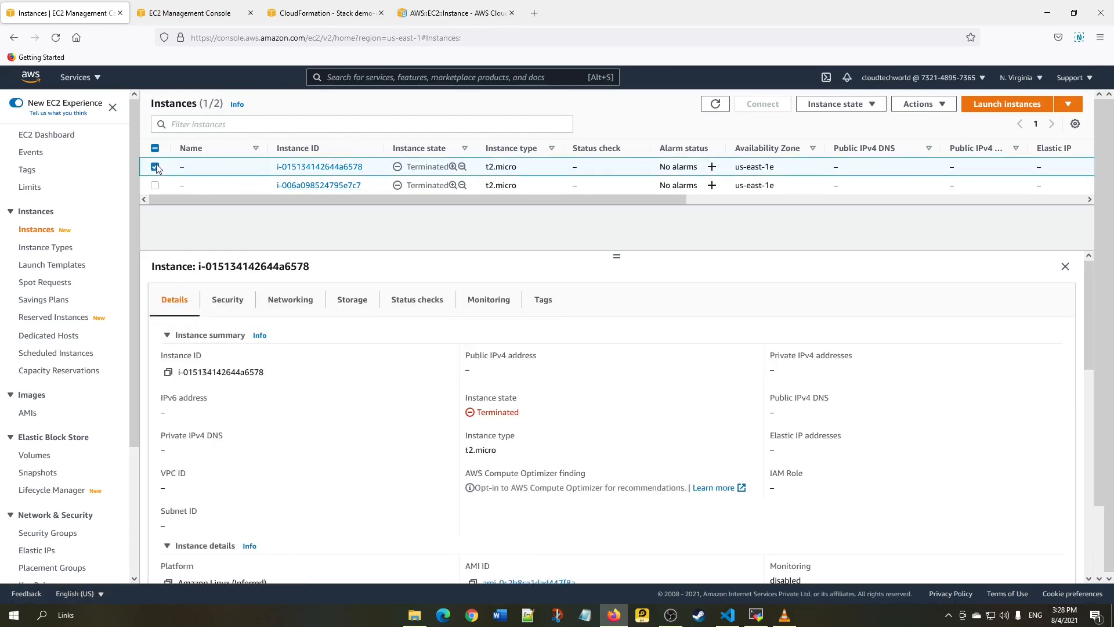
click(156, 168)
click(222, 19)
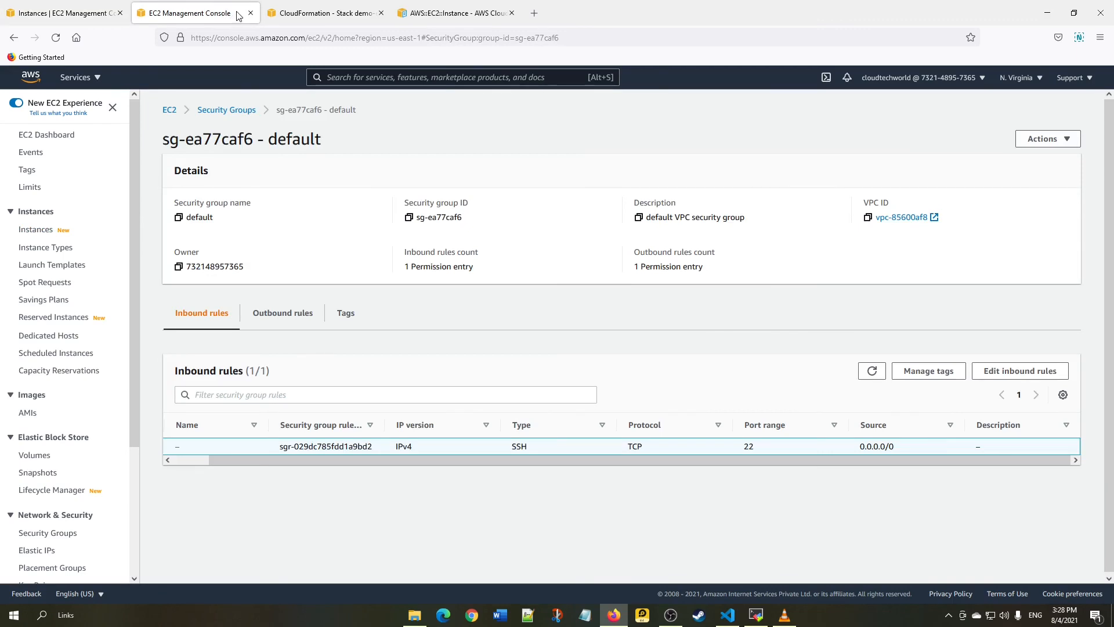
click(308, 13)
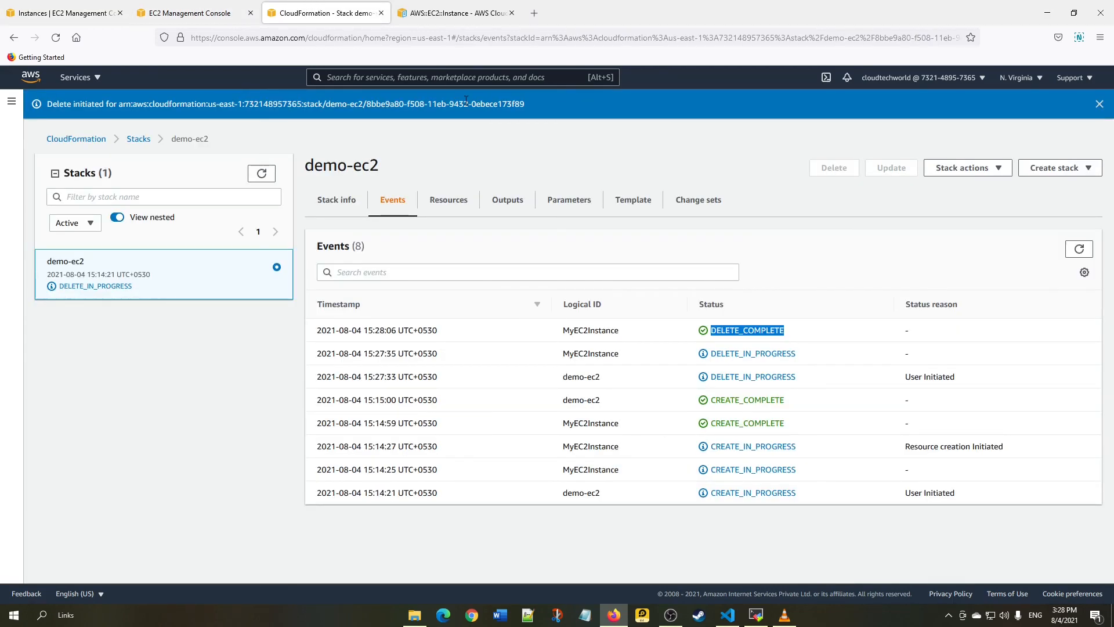
click(813, 298)
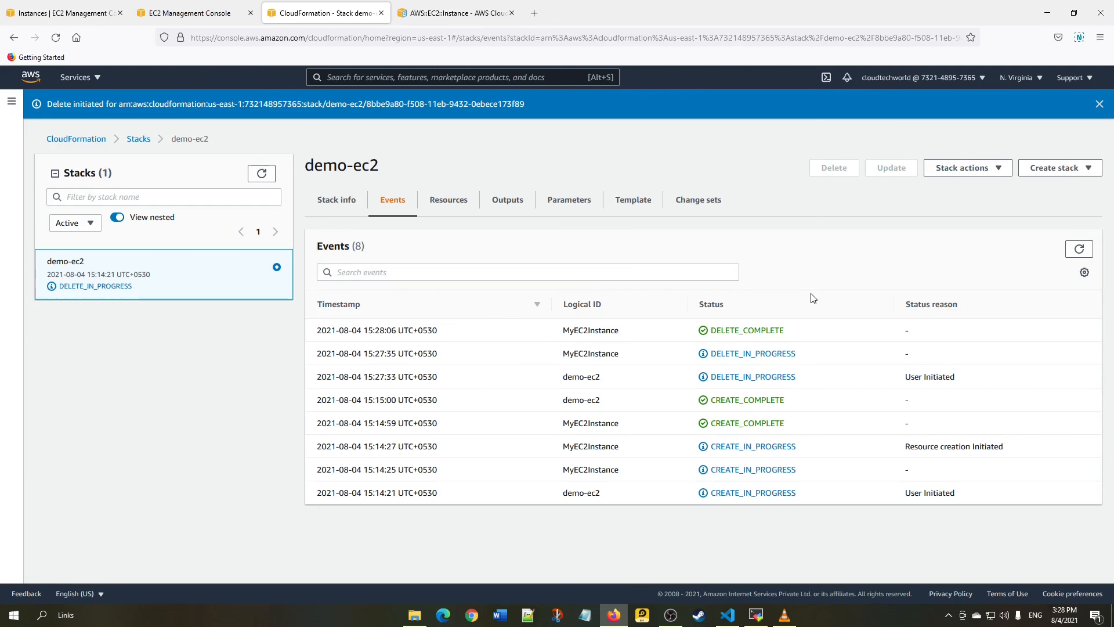
click(197, 14)
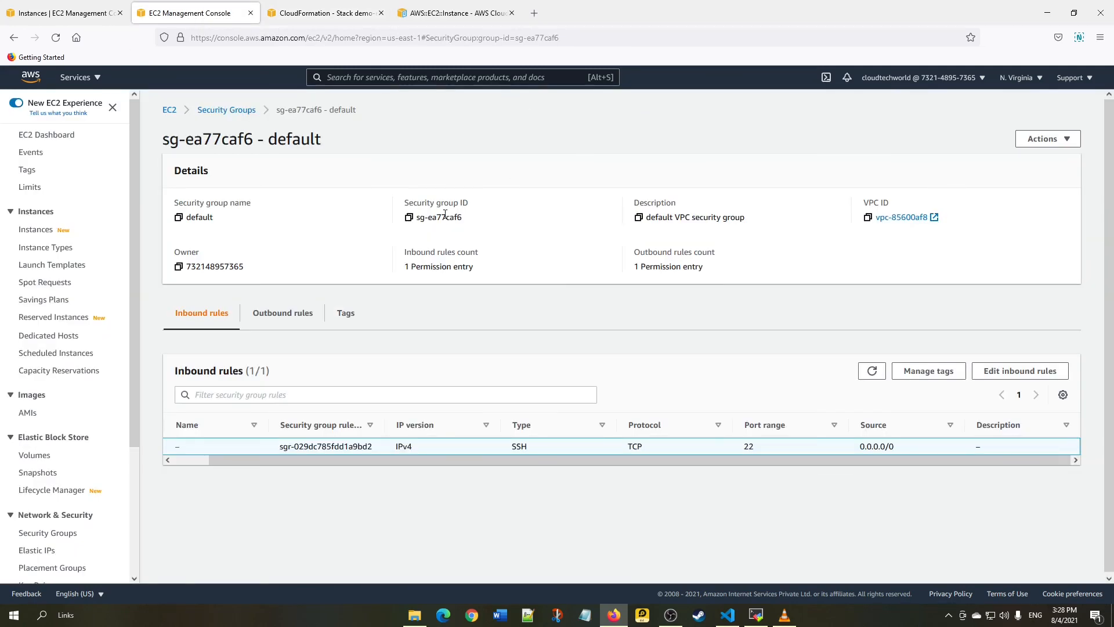